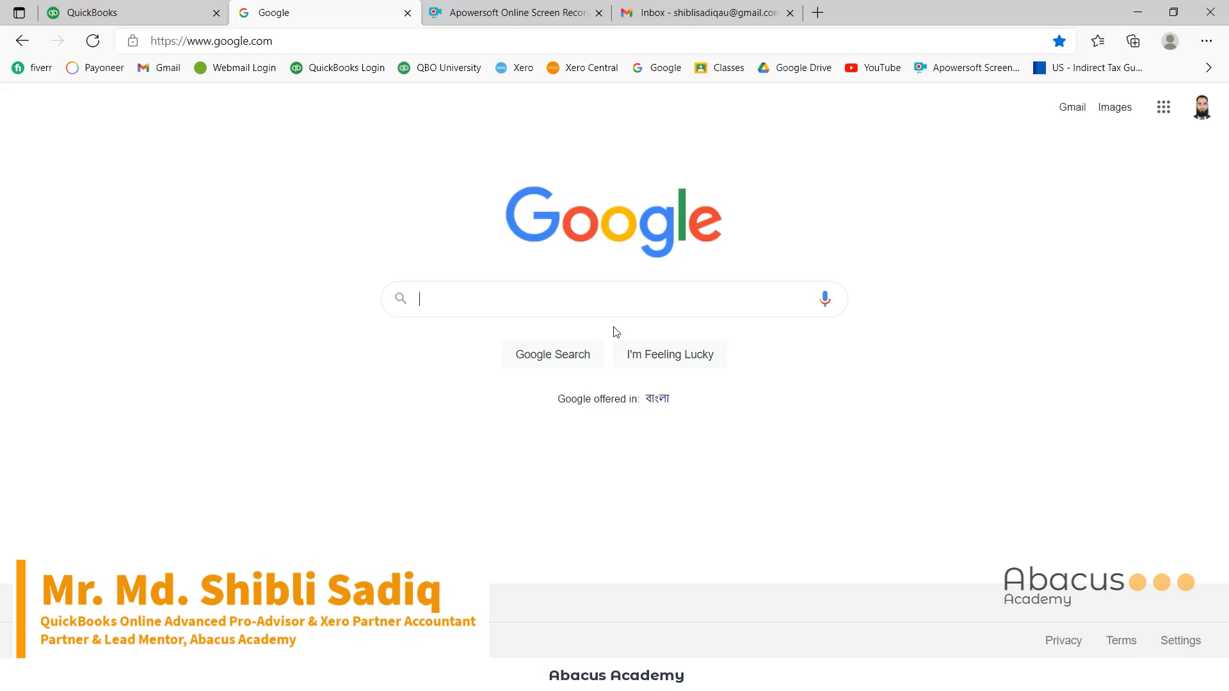
Search Google for 'hubdoc' and open the Hubdoc website from the results
{"action": "type", "text": "hub"}
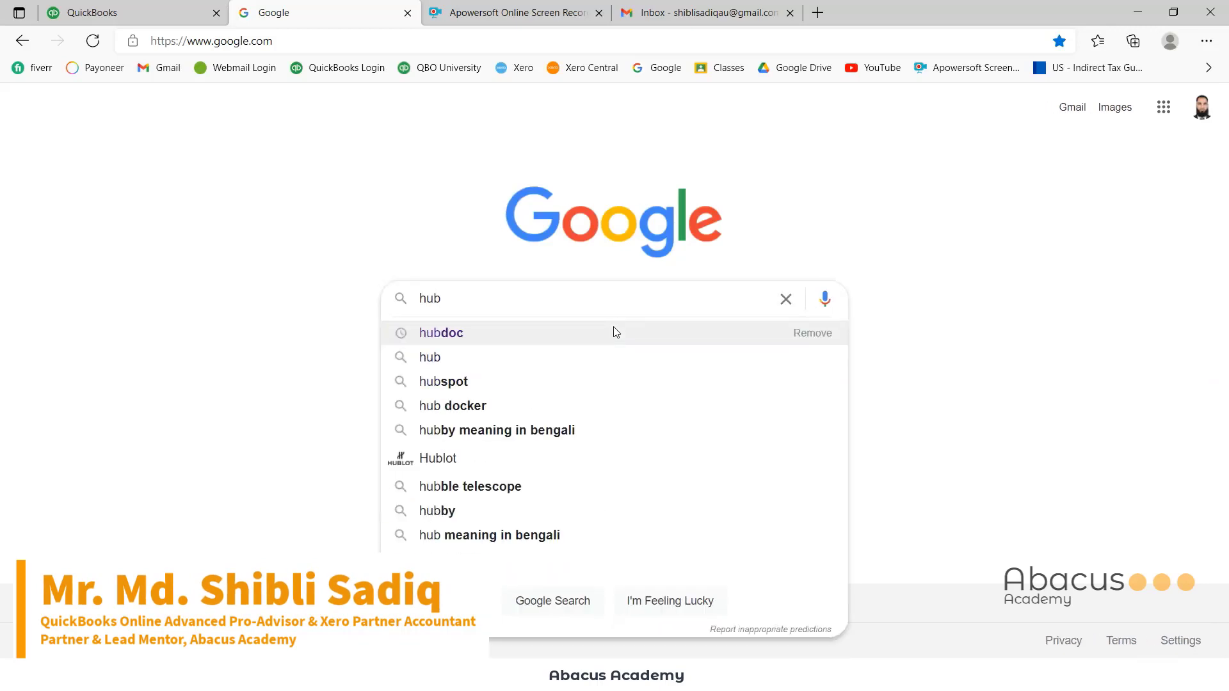
{"action": "left_click", "coordinate": [615, 333]}
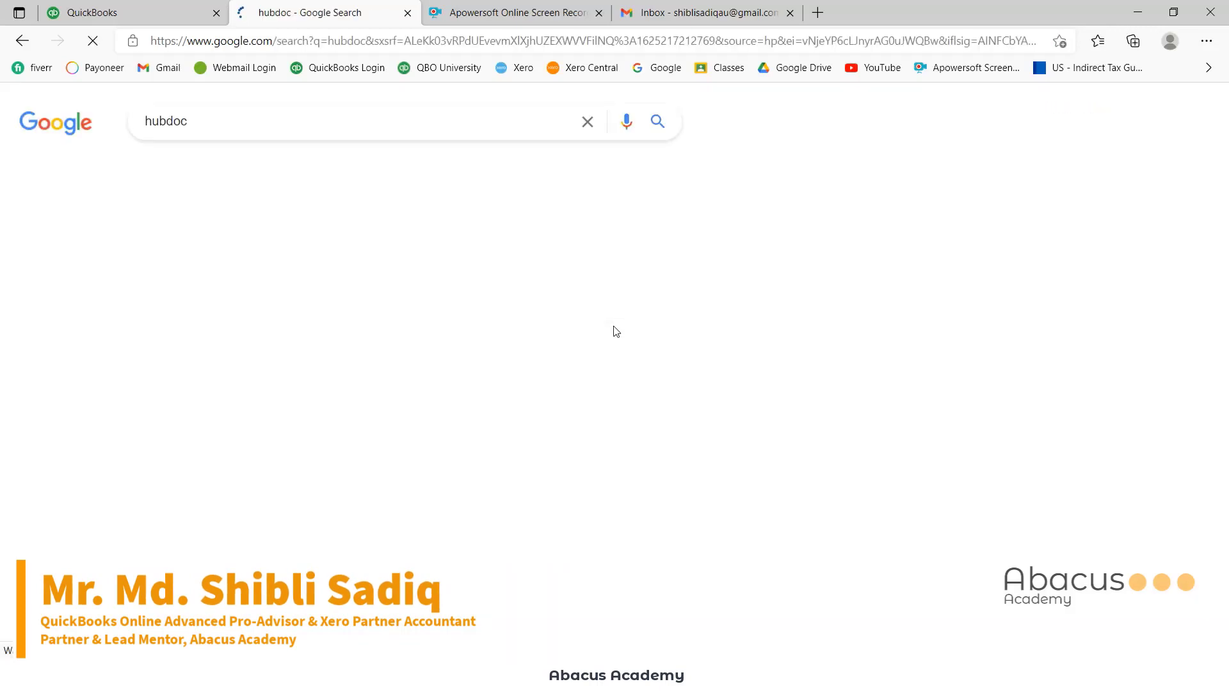
{"action": "left_click", "coordinate": [173, 259]}
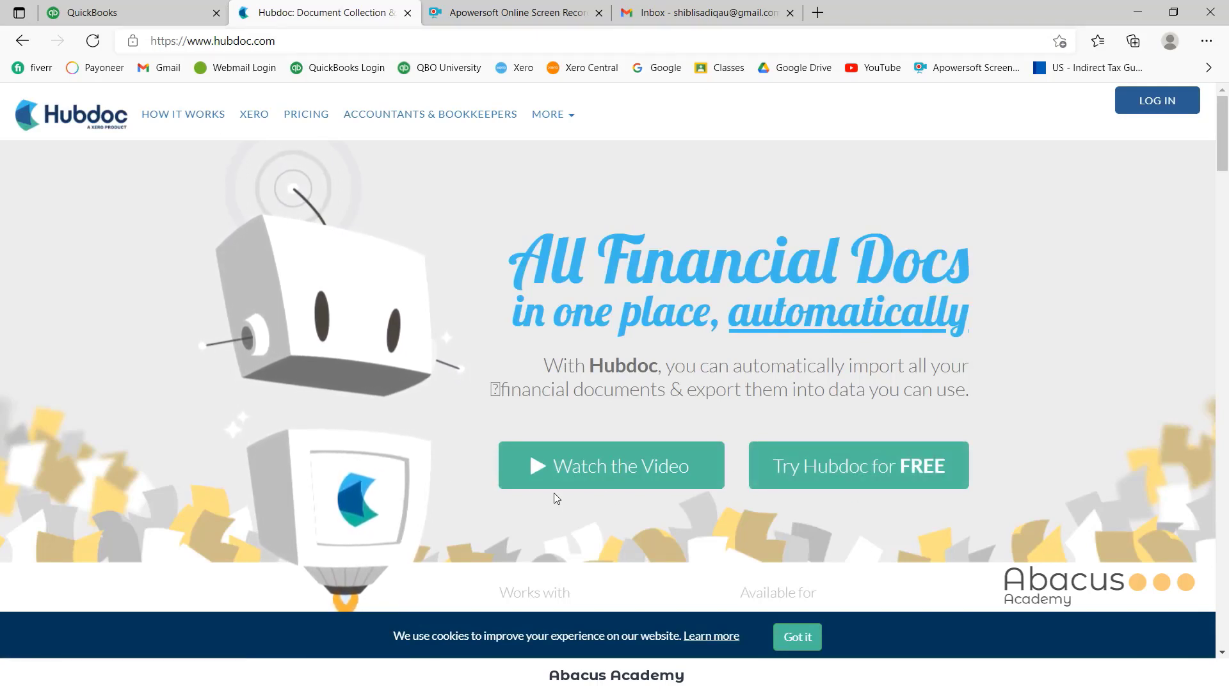
Open the 'Try Hubdoc for FREE' Create Account form and place the cursor in First Name
{"action": "left_click", "coordinate": [866, 474]}
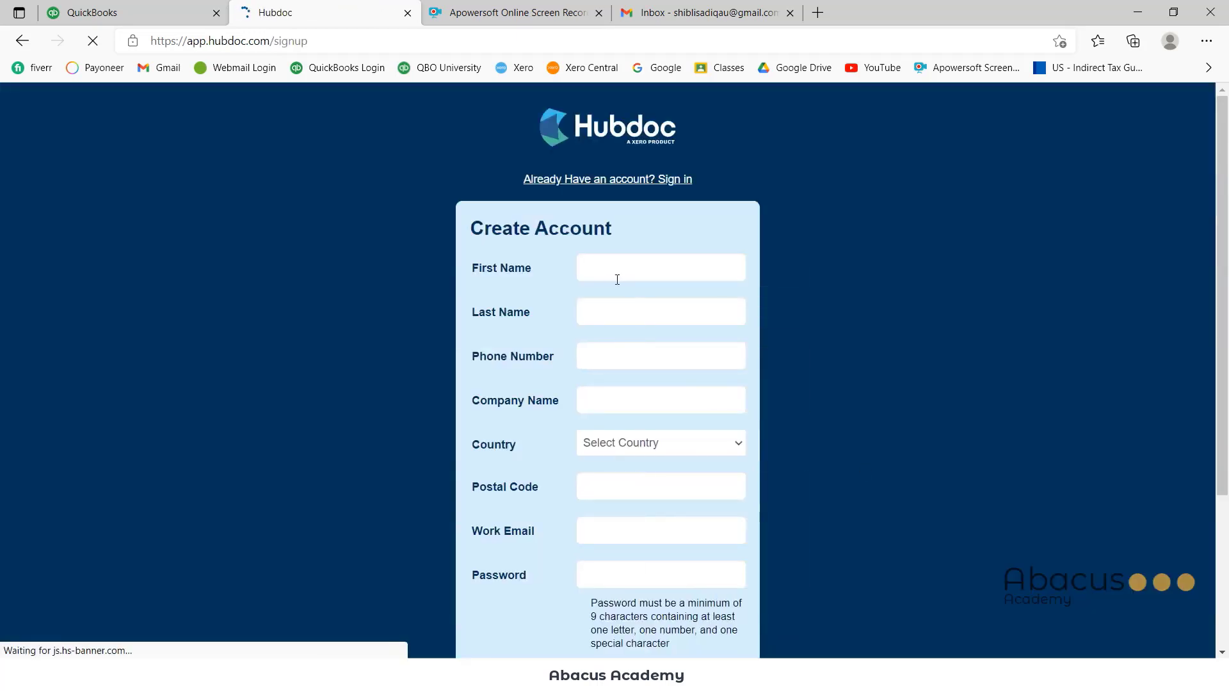
{"action": "left_click", "coordinate": [614, 274]}
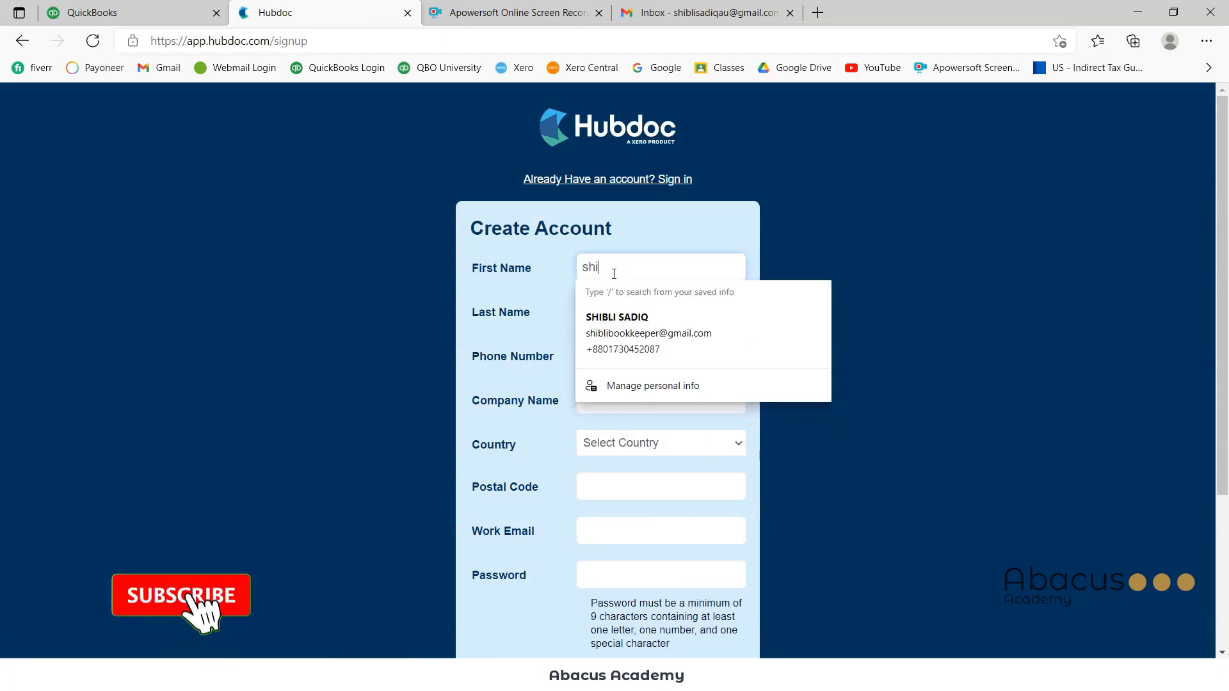
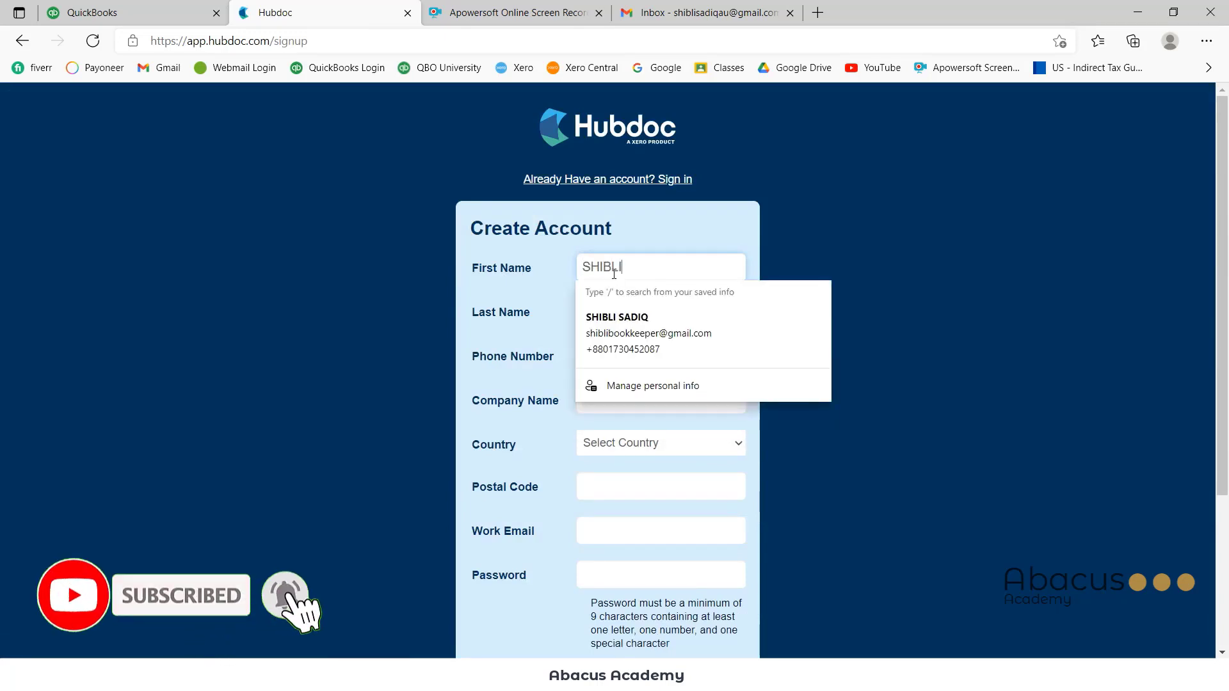
Fill in the user's first name, last name and e-mail, accept the terms, and submit the signup
{"action": "key", "text": "Tab"}
{"action": "key", "text": "Tab"}
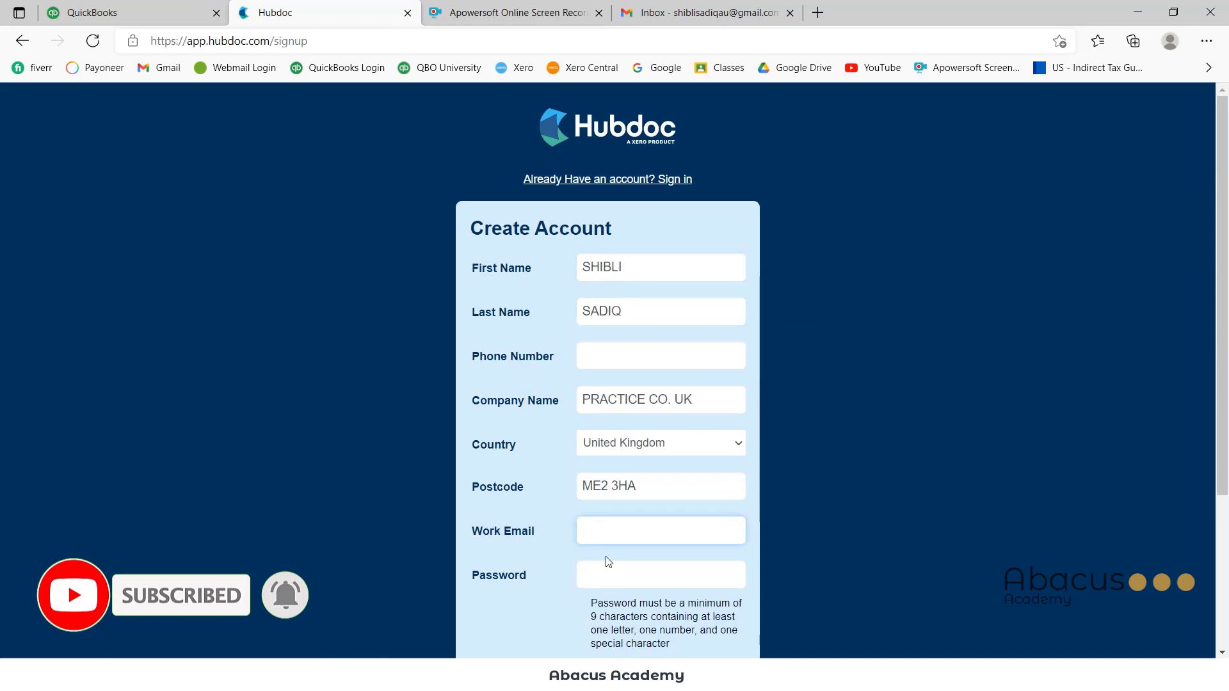
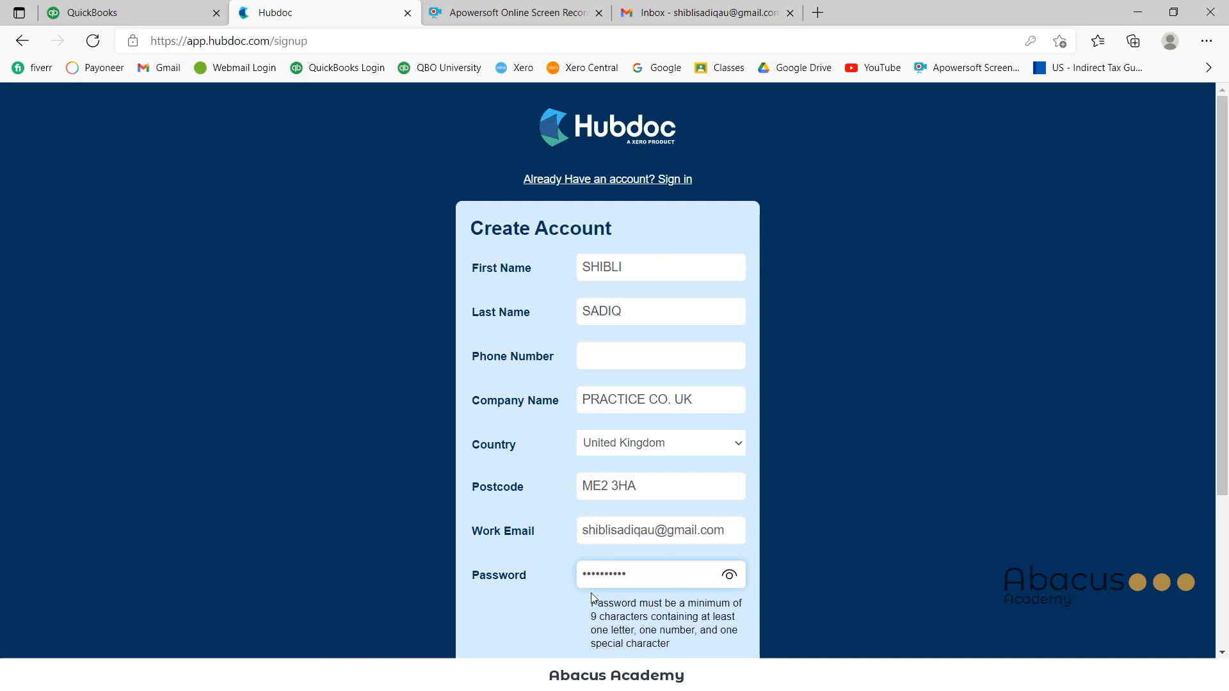
{"action": "scroll", "coordinate": [592, 598], "scroll_direction": "down", "scroll_amount": 3}
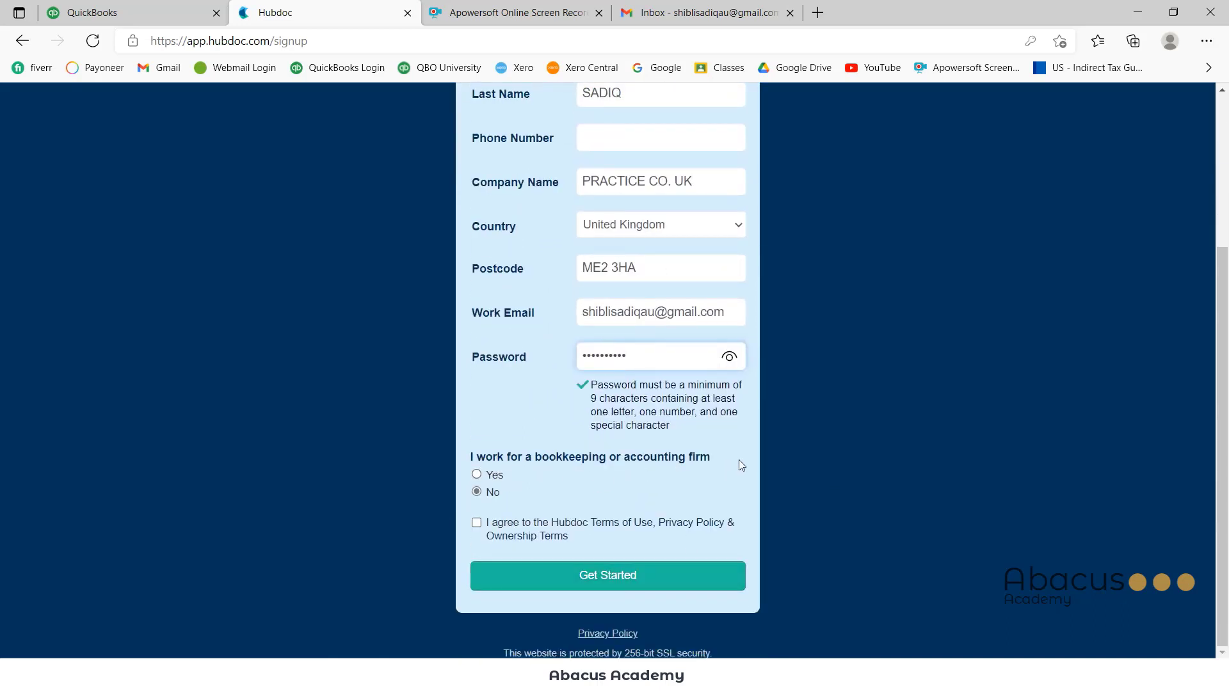
{"action": "left_click", "coordinate": [493, 497]}
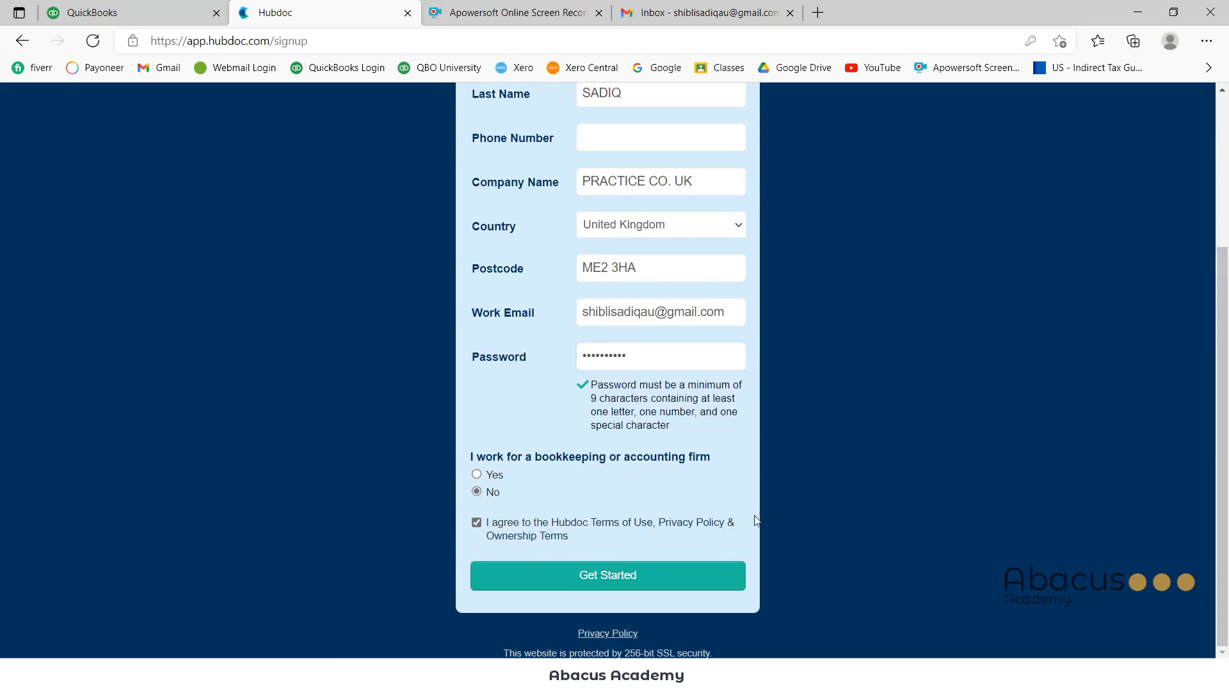
{"action": "left_click", "coordinate": [671, 575]}
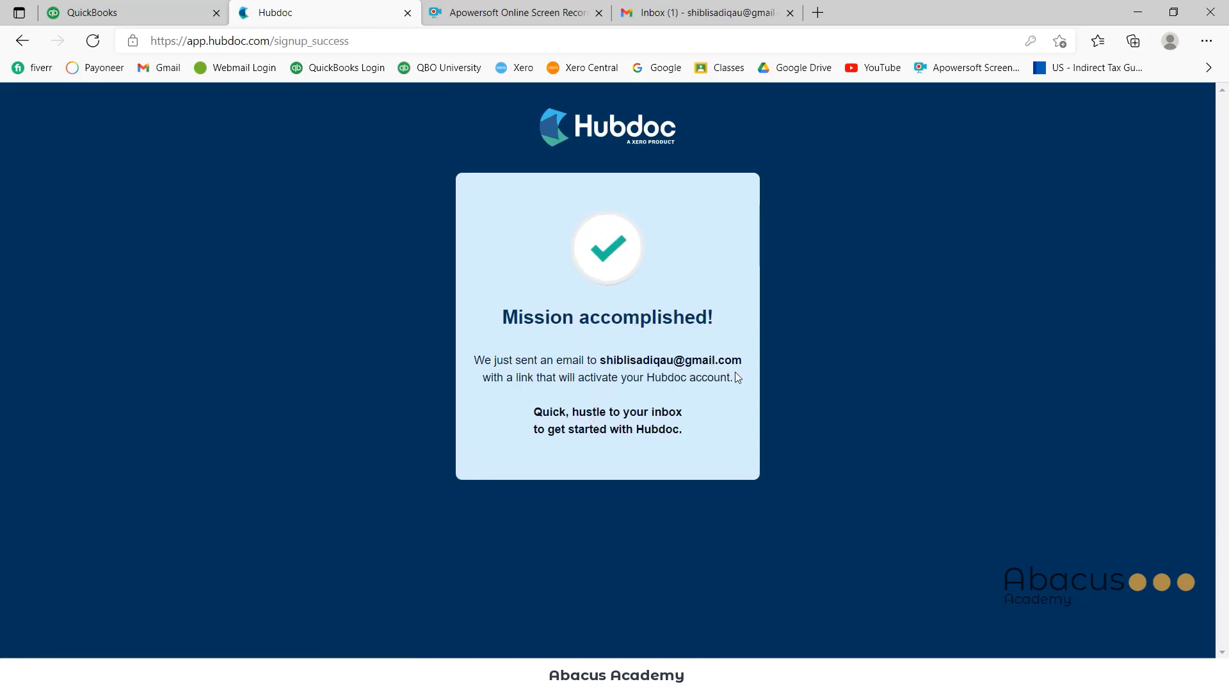
Open the Hubdoc confirmation e-mail in Gmail and follow its confirmation link
{"action": "left_click", "coordinate": [708, 13]}
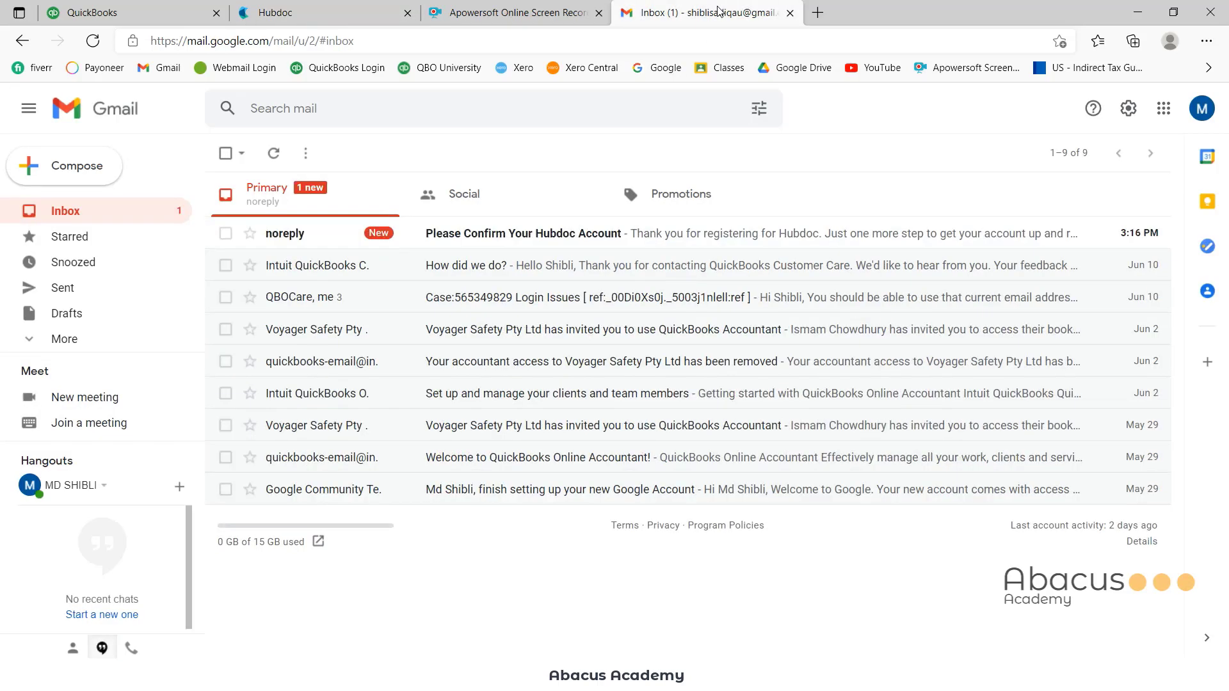
{"action": "left_click", "coordinate": [516, 239]}
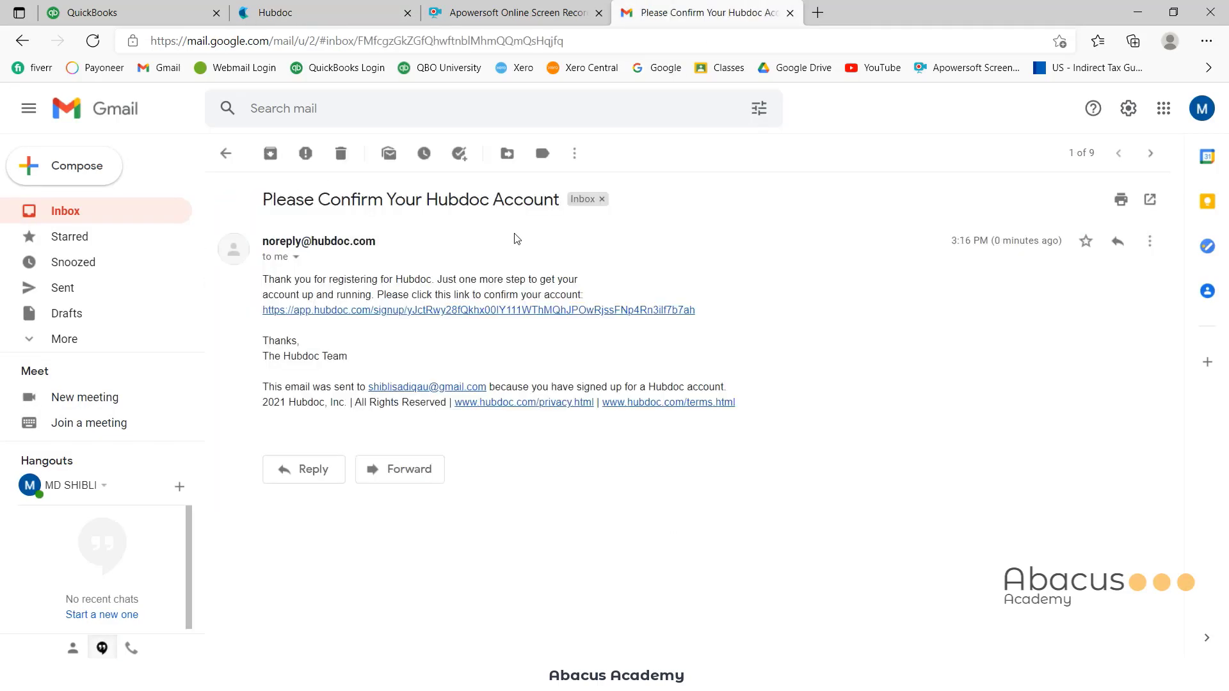
{"action": "left_click", "coordinate": [411, 311]}
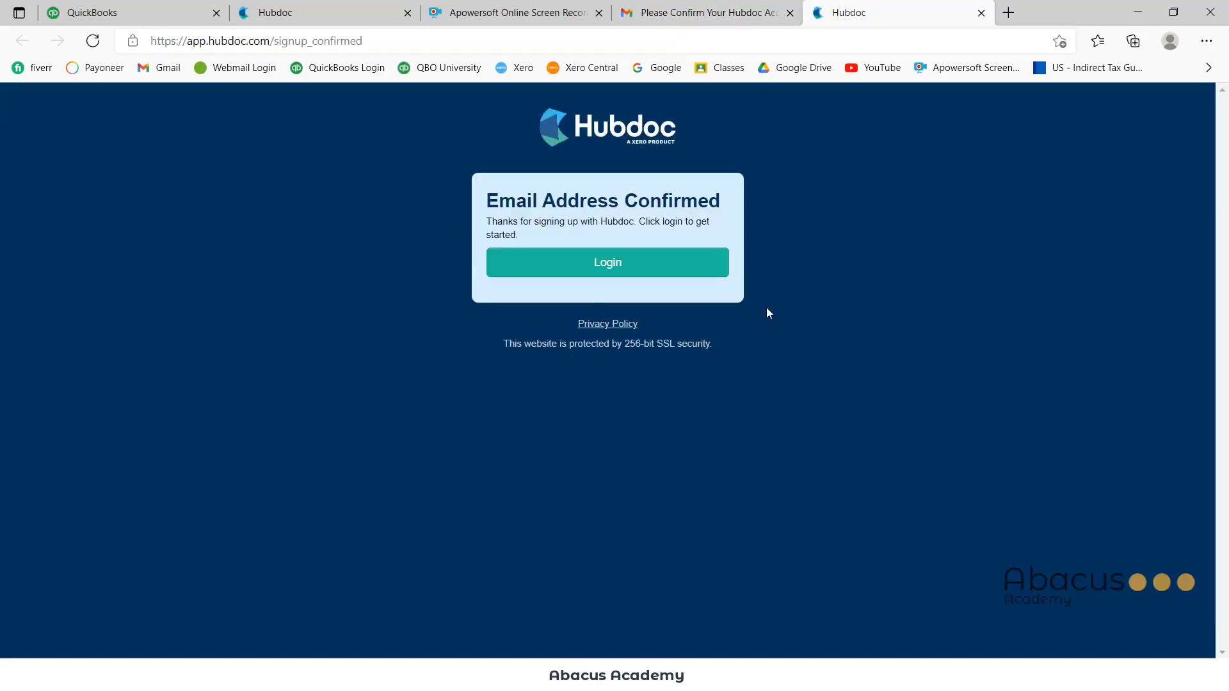
Sign in with the account password, dismiss the getting-started tour, and switch to the QuickBooks tab
{"action": "left_click", "coordinate": [634, 265]}
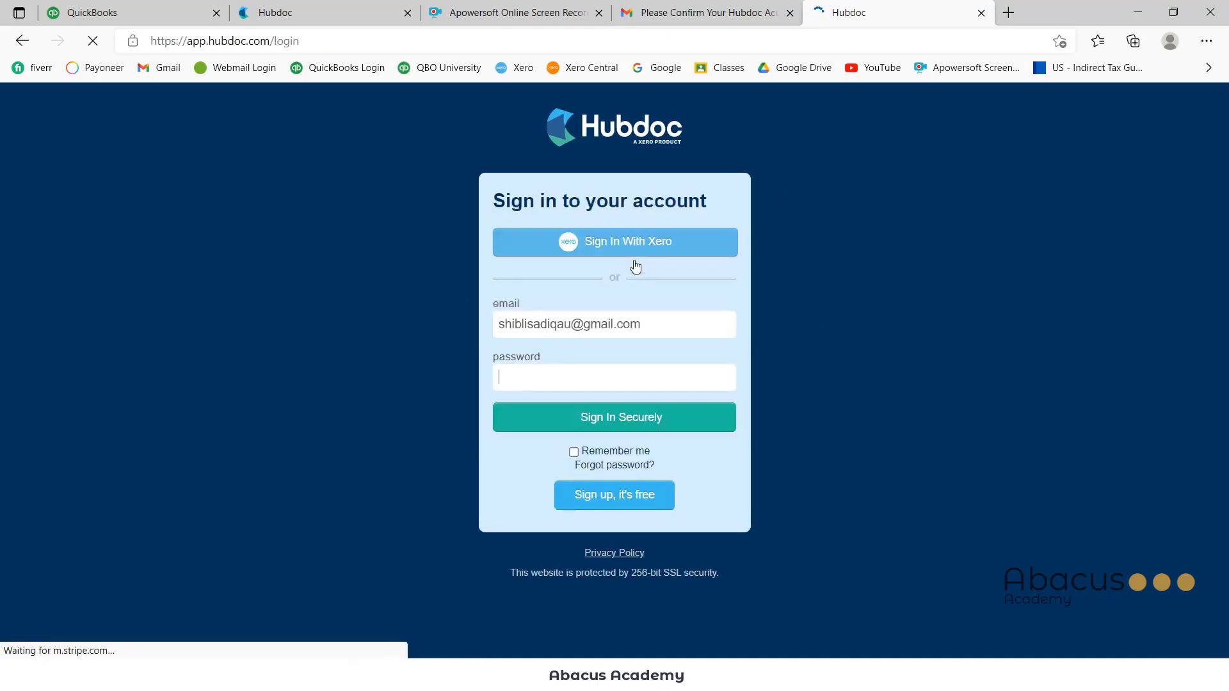
{"action": "left_click", "coordinate": [590, 385]}
{"action": "type", "text": "s"}
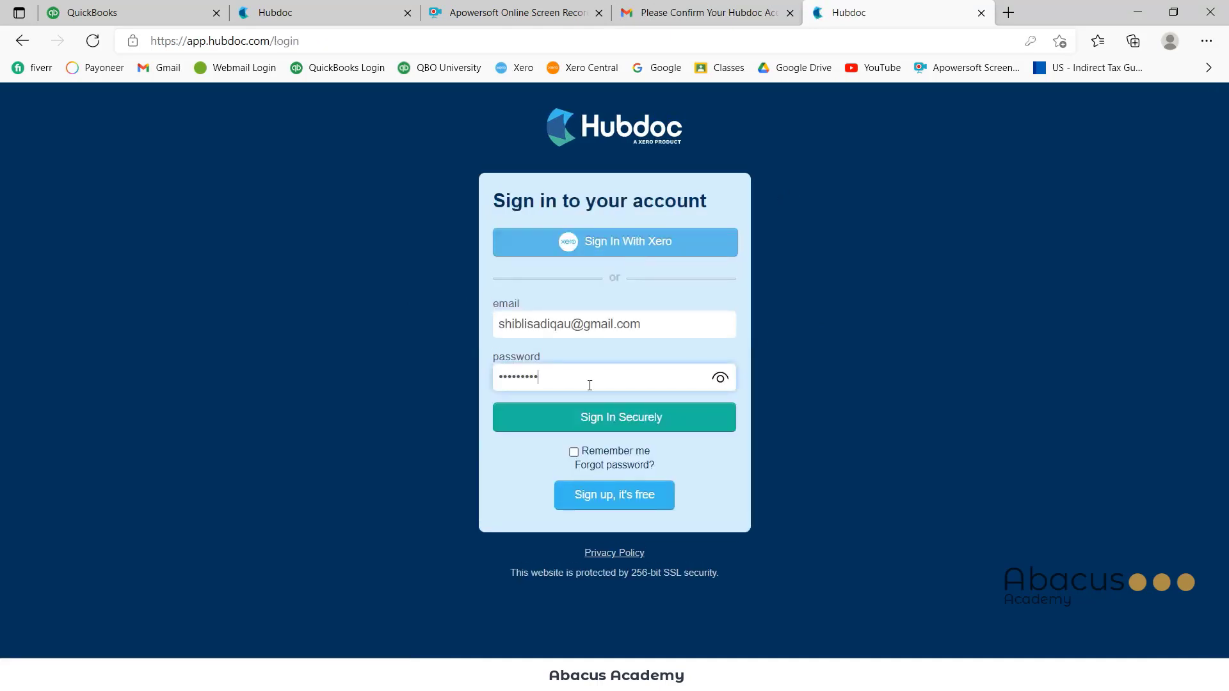
{"action": "left_click", "coordinate": [650, 425]}
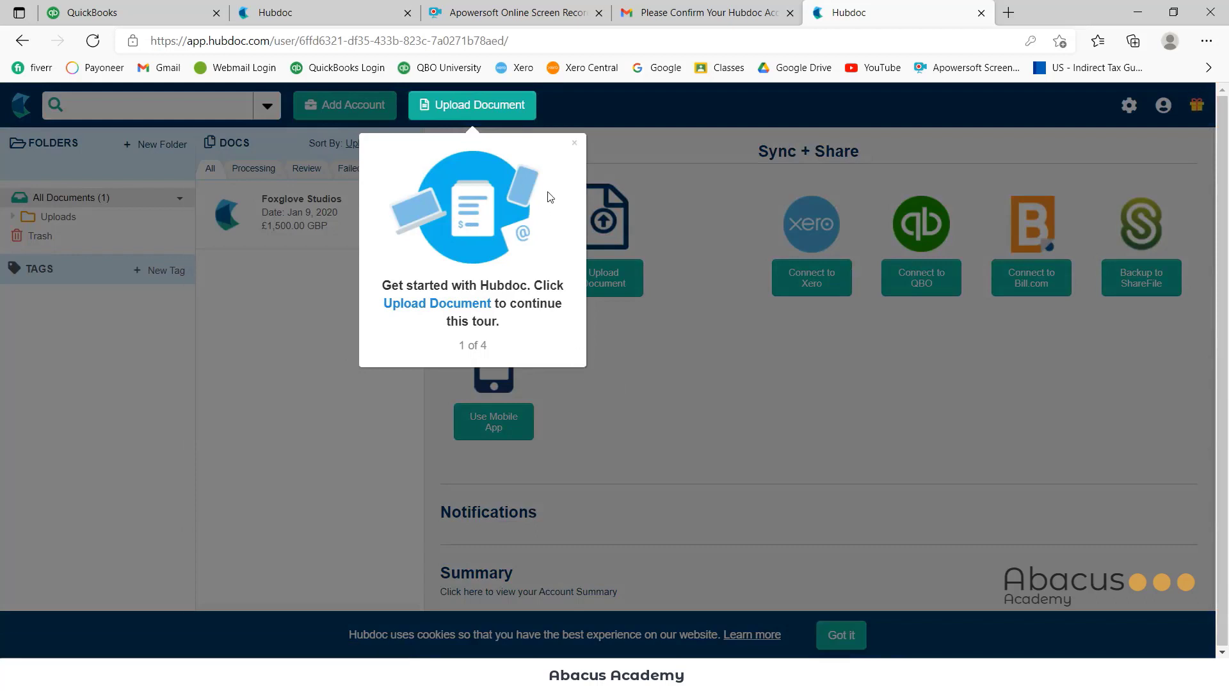
{"action": "left_click", "coordinate": [575, 145]}
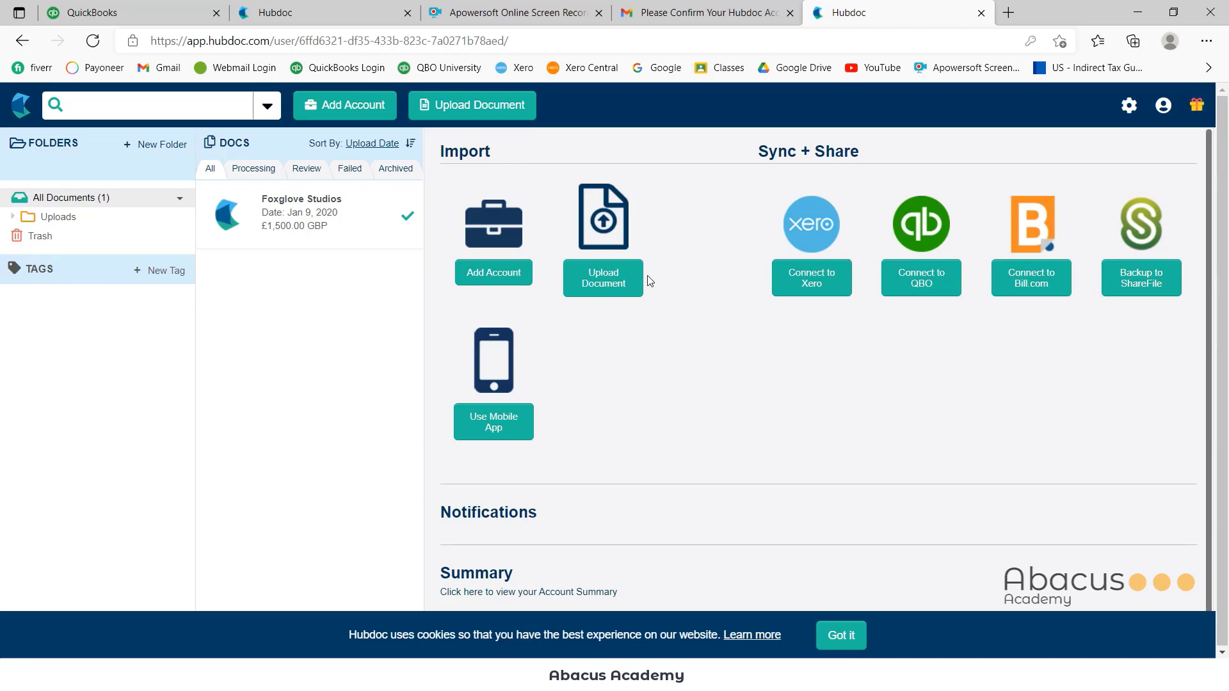
{"action": "key", "text": "ctrl+1"}
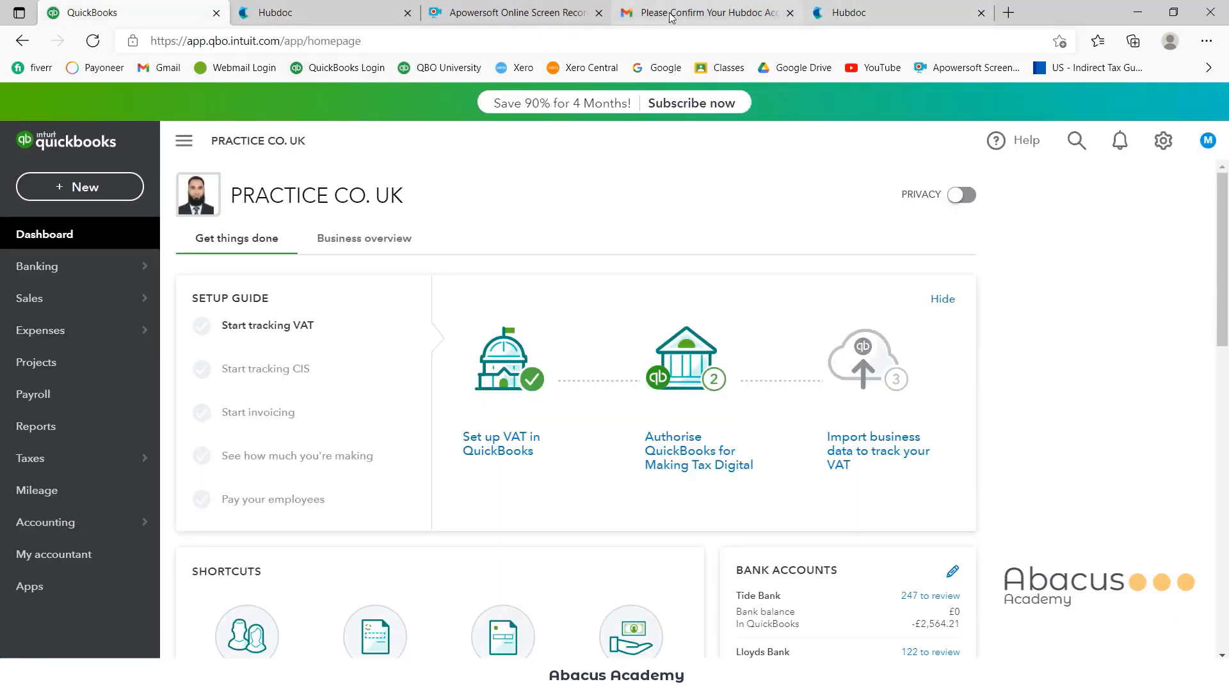
Return from the PRACTICE CO. UK QuickBooks dashboard to the Hubdoc browser tab
{"action": "left_click", "coordinate": [868, 9]}
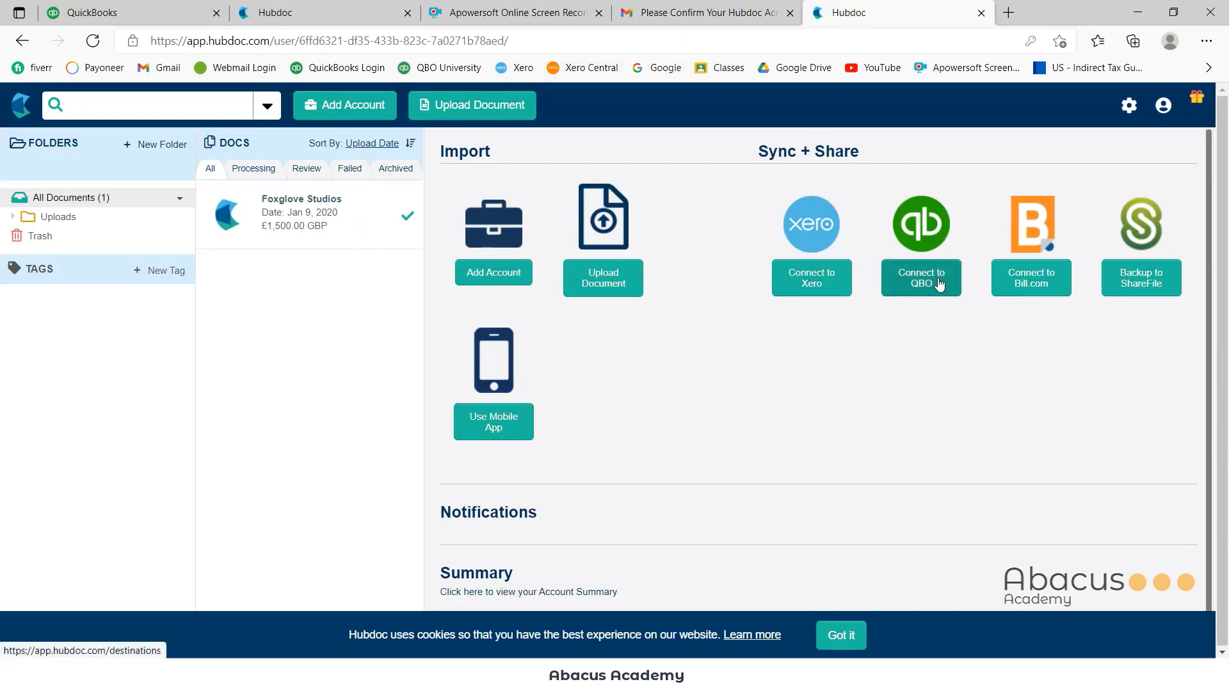
From Settings > Integrations, start the QuickBooks Online connection
{"action": "left_click", "coordinate": [1129, 108]}
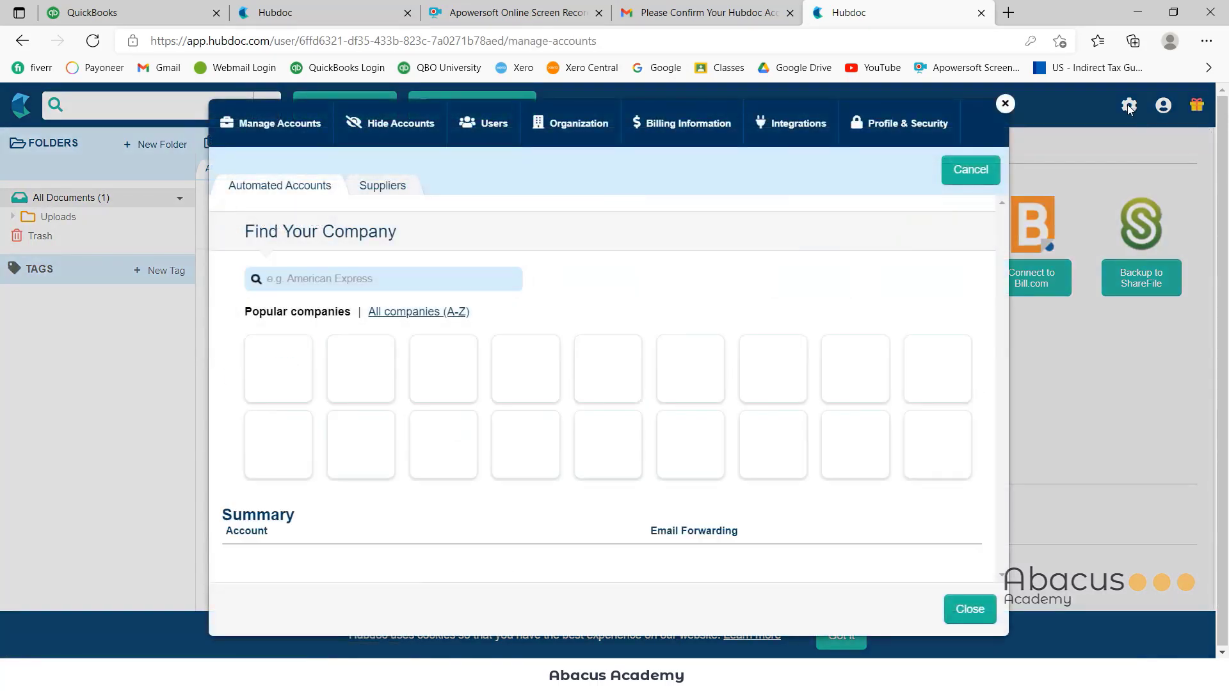
{"action": "left_click", "coordinate": [795, 133]}
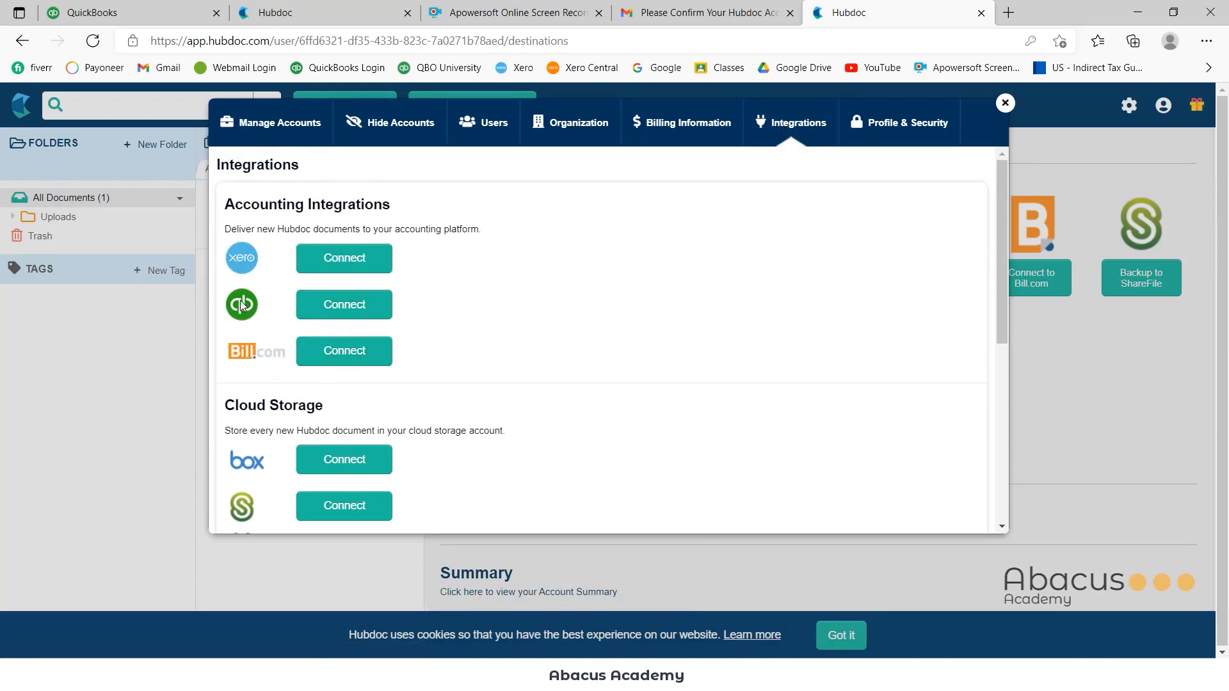
{"action": "left_click", "coordinate": [351, 307]}
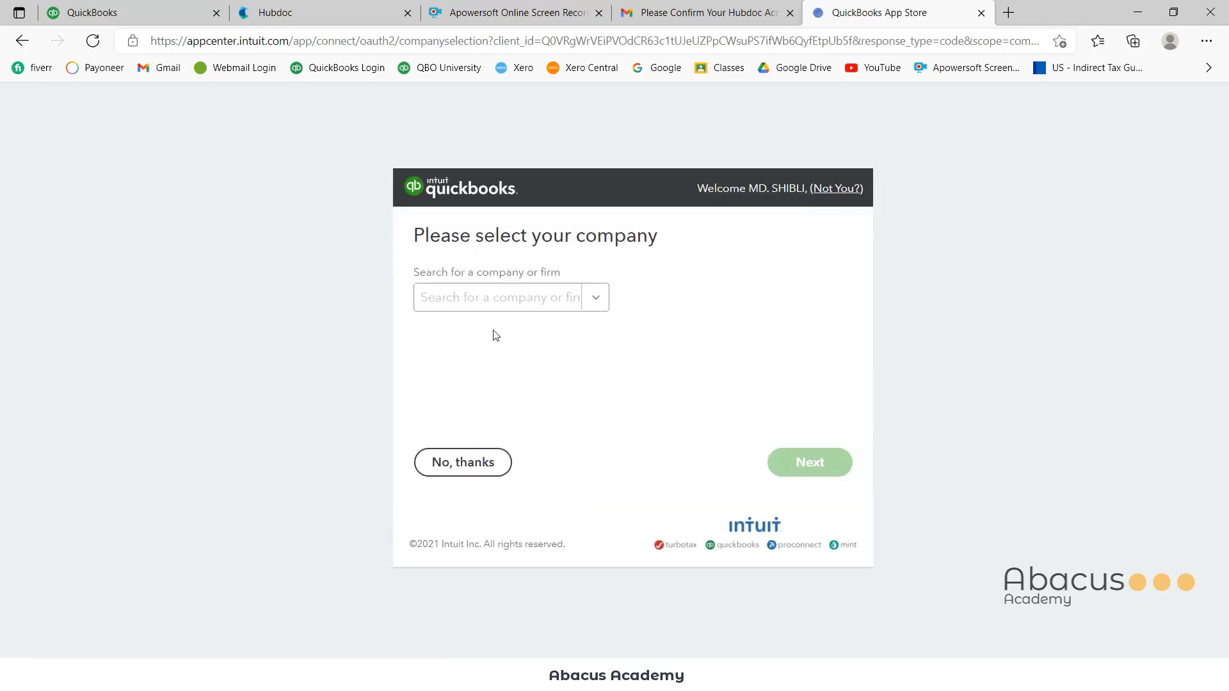
Select PRACTICE CO. UK as the QuickBooks company and authorise the Hubdoc connection
{"action": "left_click", "coordinate": [596, 297]}
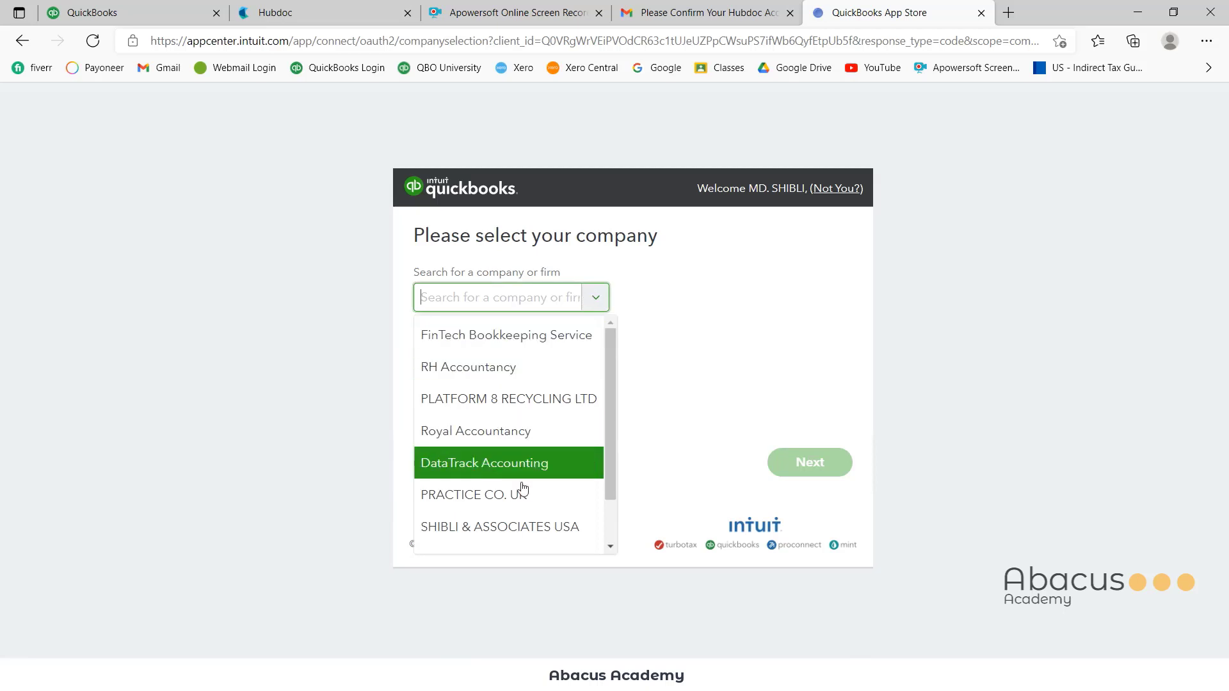
{"action": "left_click", "coordinate": [539, 505]}
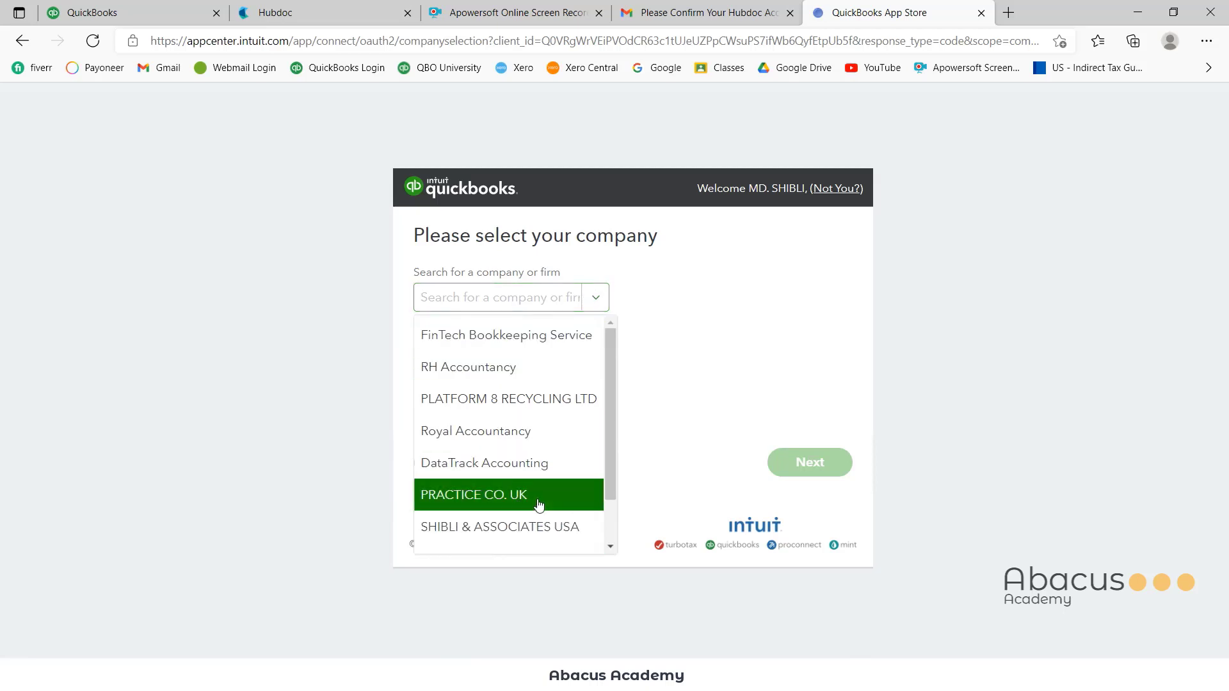
{"action": "left_click", "coordinate": [812, 462]}
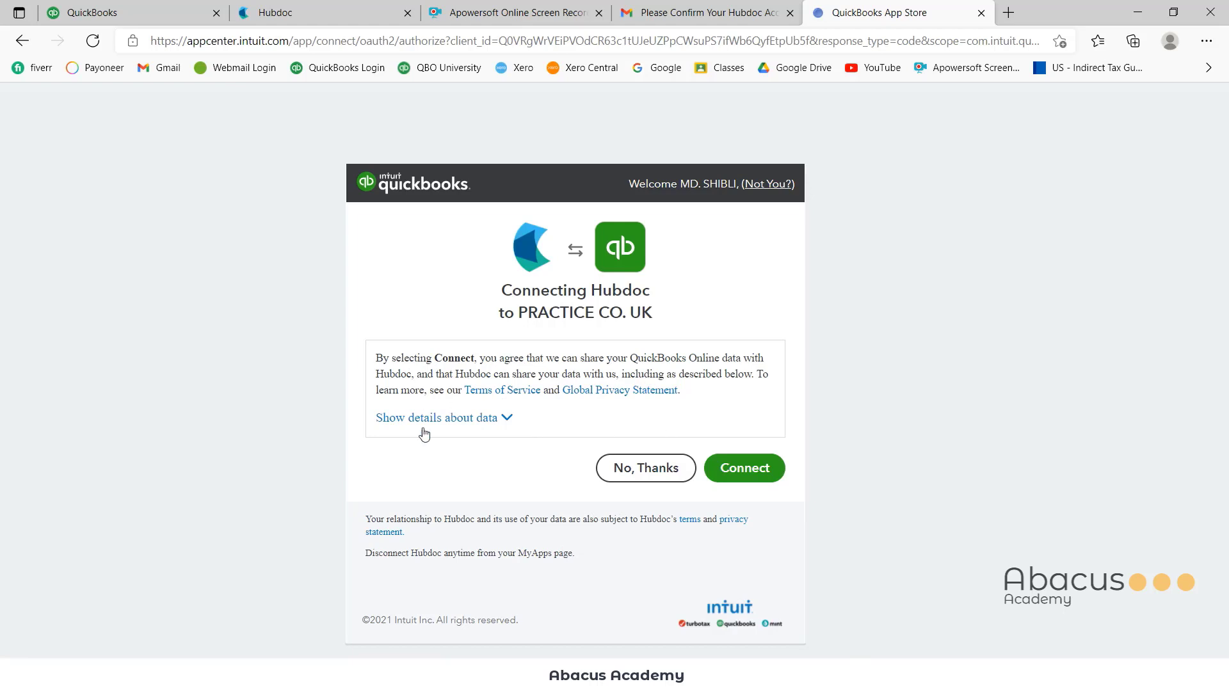
{"action": "left_click", "coordinate": [759, 469]}
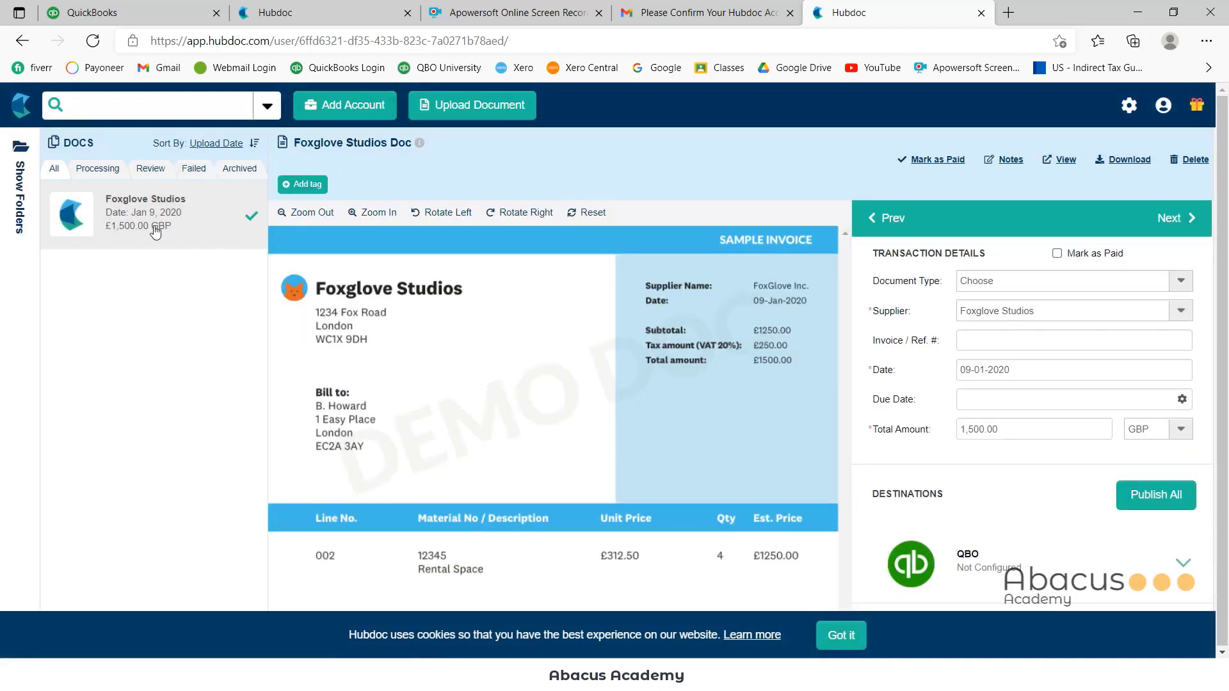
Classify the Foxglove Studios document as an Invoice with reference number 123
{"action": "scroll", "coordinate": [565, 414], "scroll_direction": "down", "scroll_amount": 2}
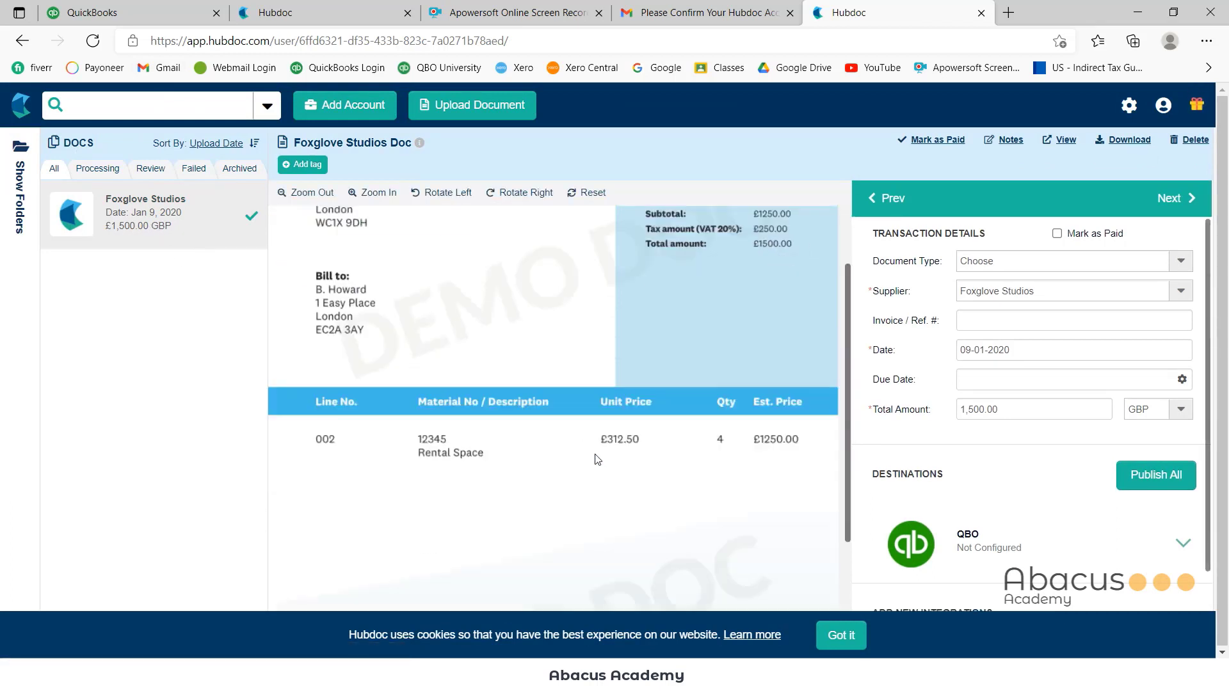
{"action": "scroll", "coordinate": [505, 397], "scroll_direction": "up", "scroll_amount": 2}
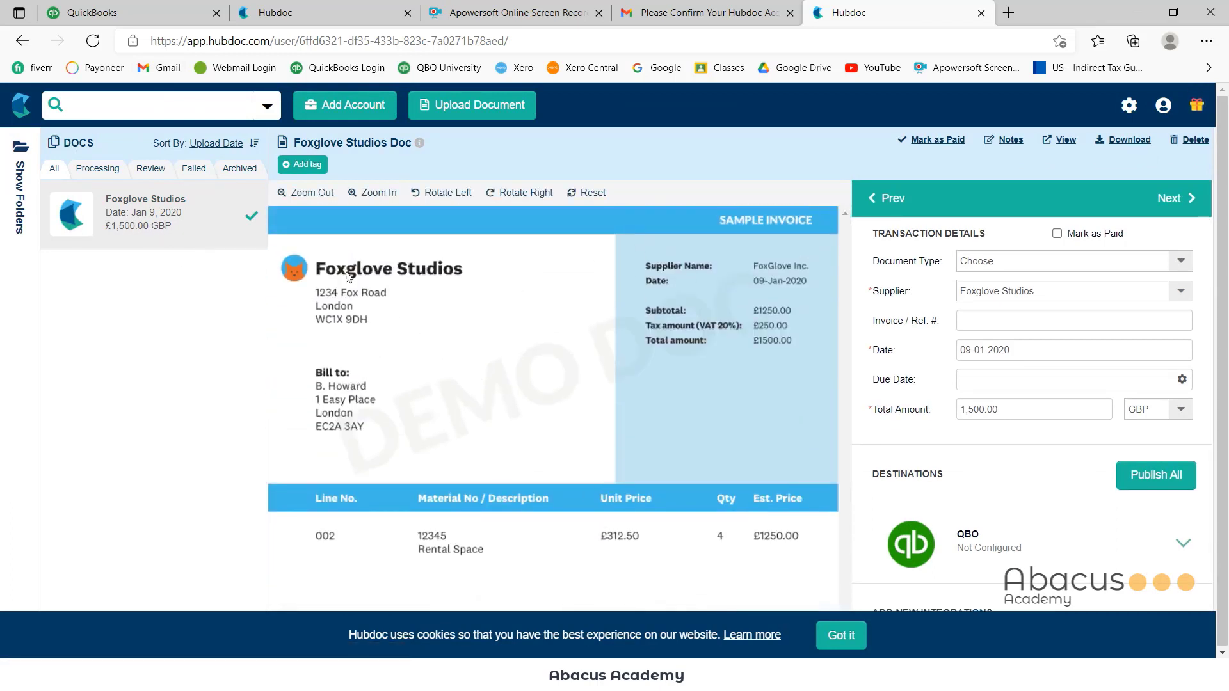
{"action": "left_click", "coordinate": [1163, 261]}
{"action": "left_click", "coordinate": [983, 296]}
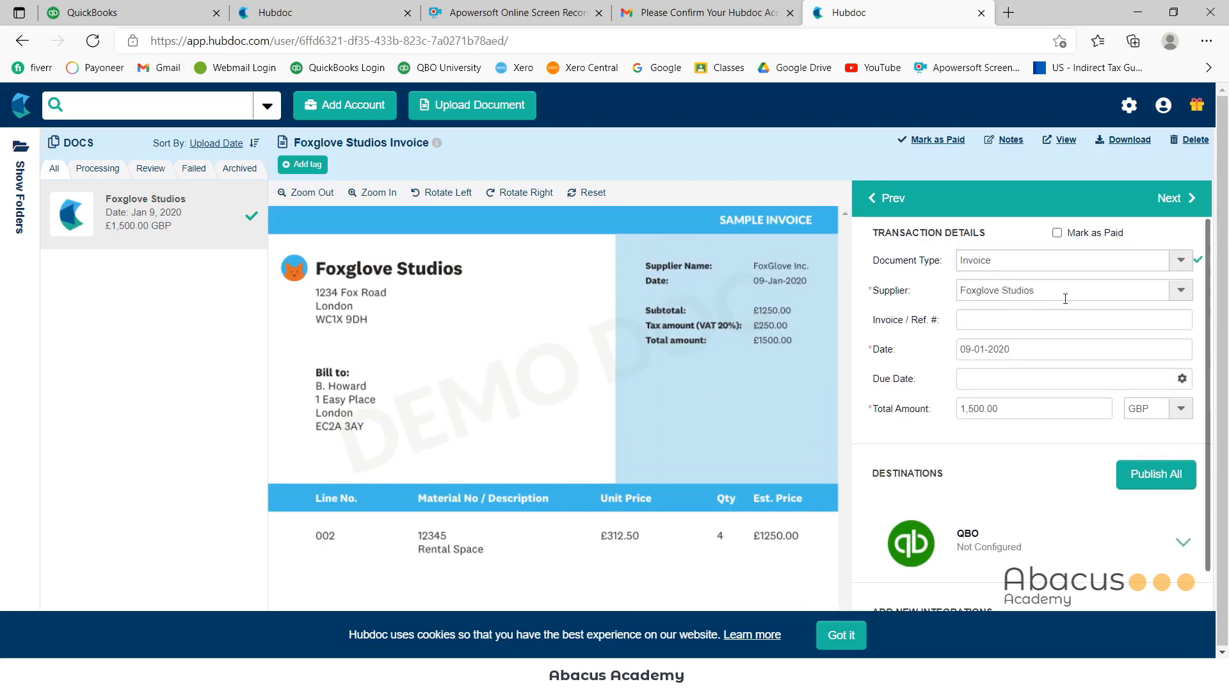
{"action": "left_click", "coordinate": [982, 326]}
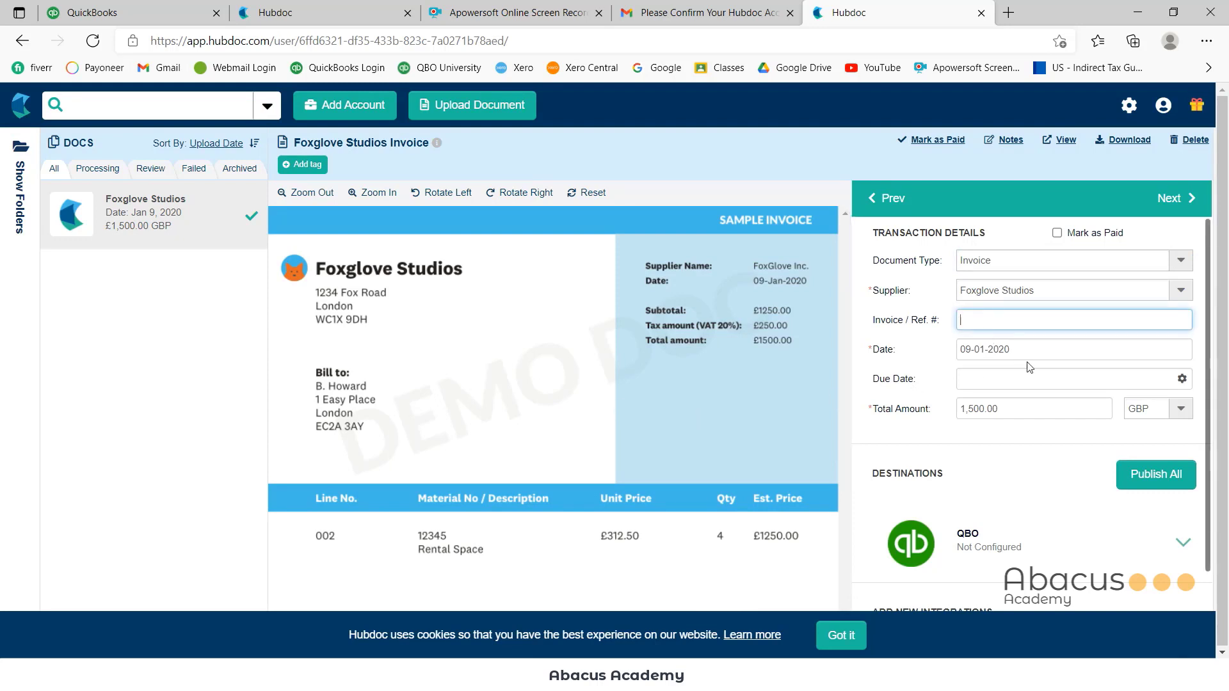
Set the due date to 9 January 2020 and expand the QBO publishing settings
{"action": "scroll", "coordinate": [1022, 382], "scroll_direction": "down", "scroll_amount": 1}
{"action": "scroll", "coordinate": [1022, 382], "scroll_direction": "up", "scroll_amount": 1}
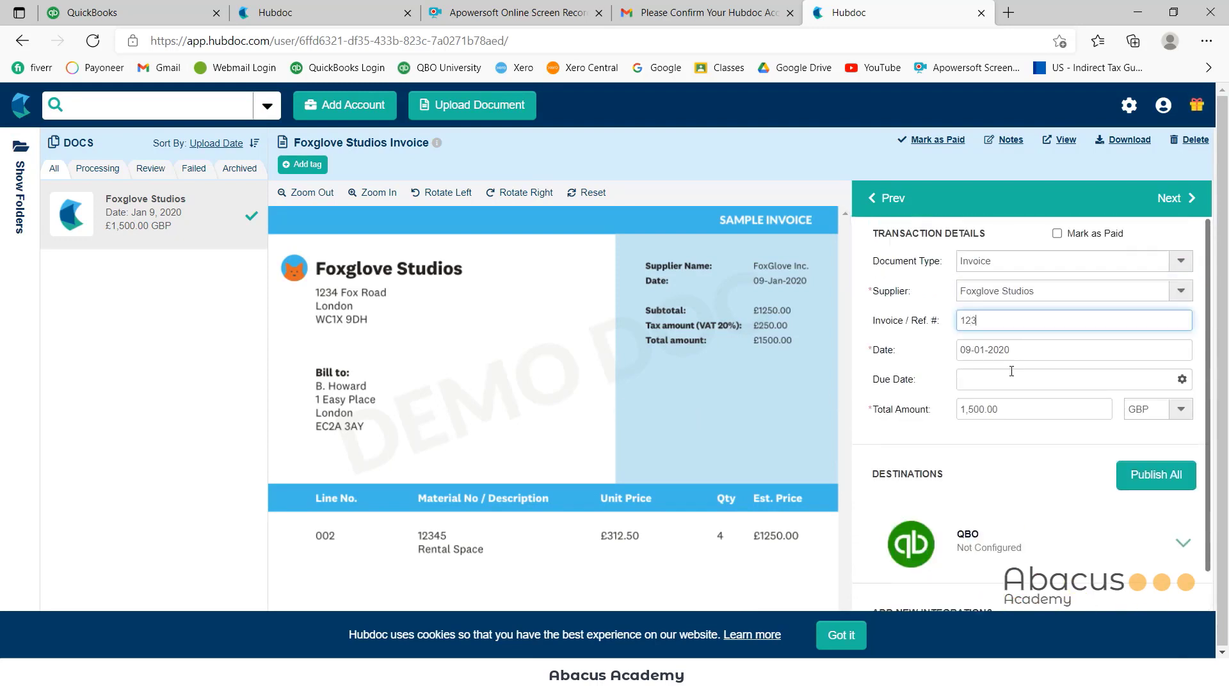
{"action": "scroll", "coordinate": [1046, 425], "scroll_direction": "down", "scroll_amount": 1}
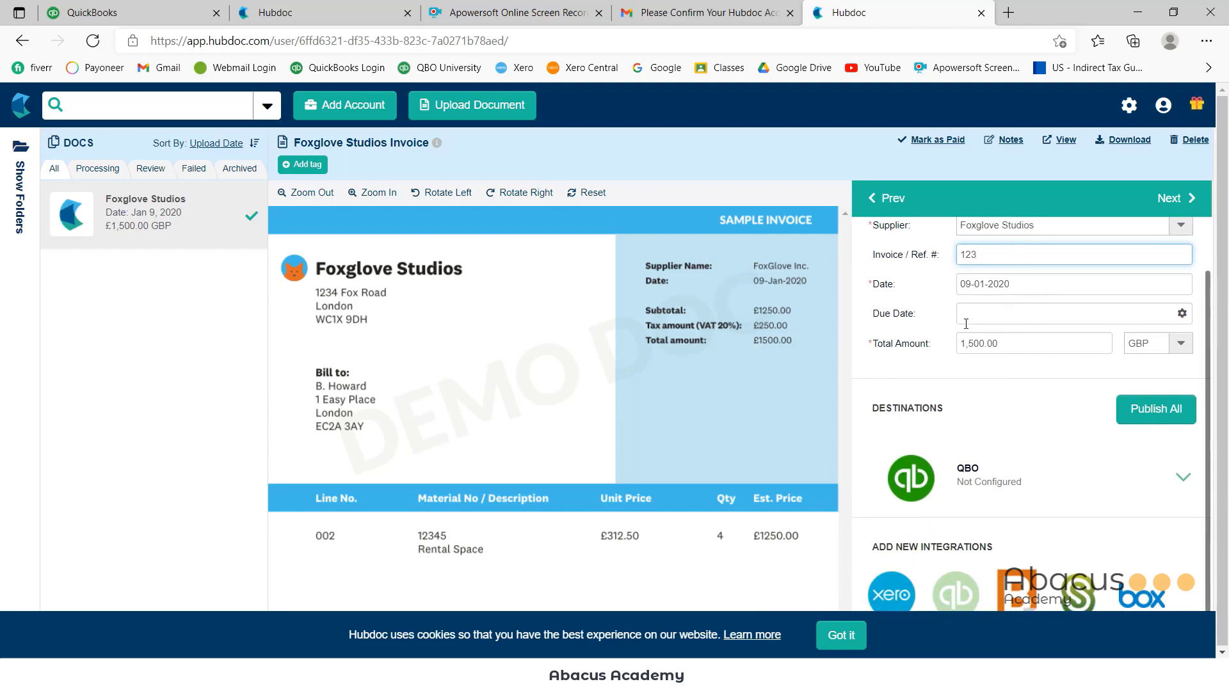
{"action": "left_click", "coordinate": [984, 316]}
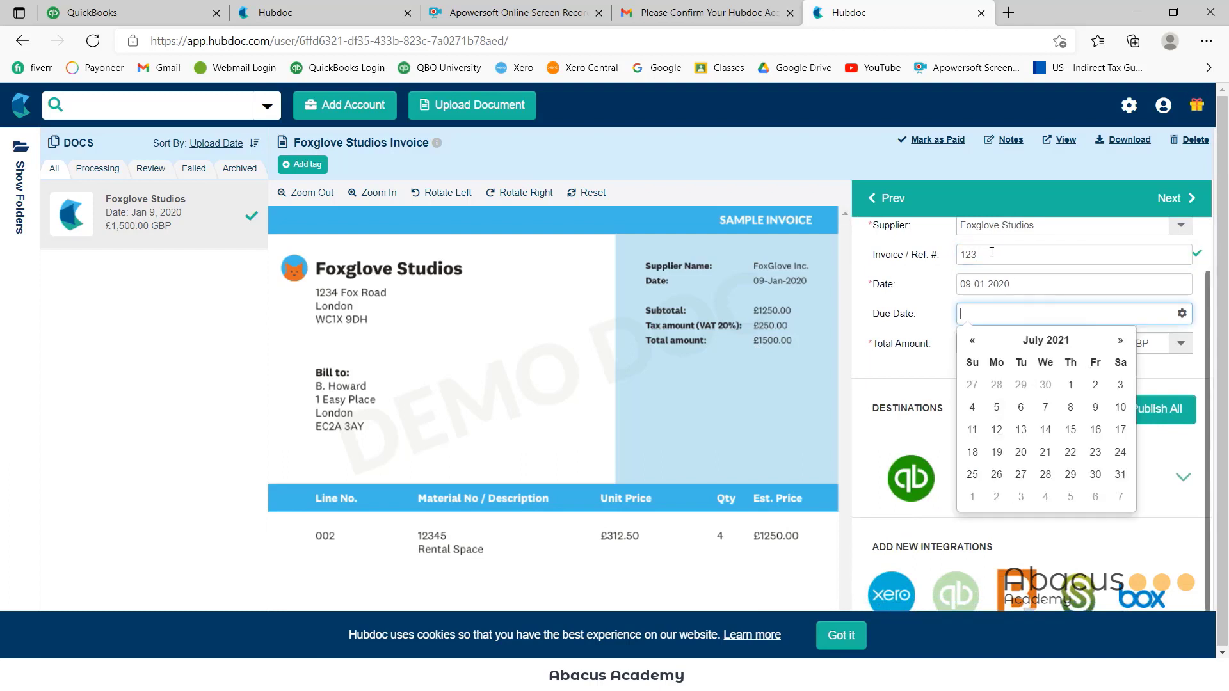
{"action": "left_click", "coordinate": [975, 343]}
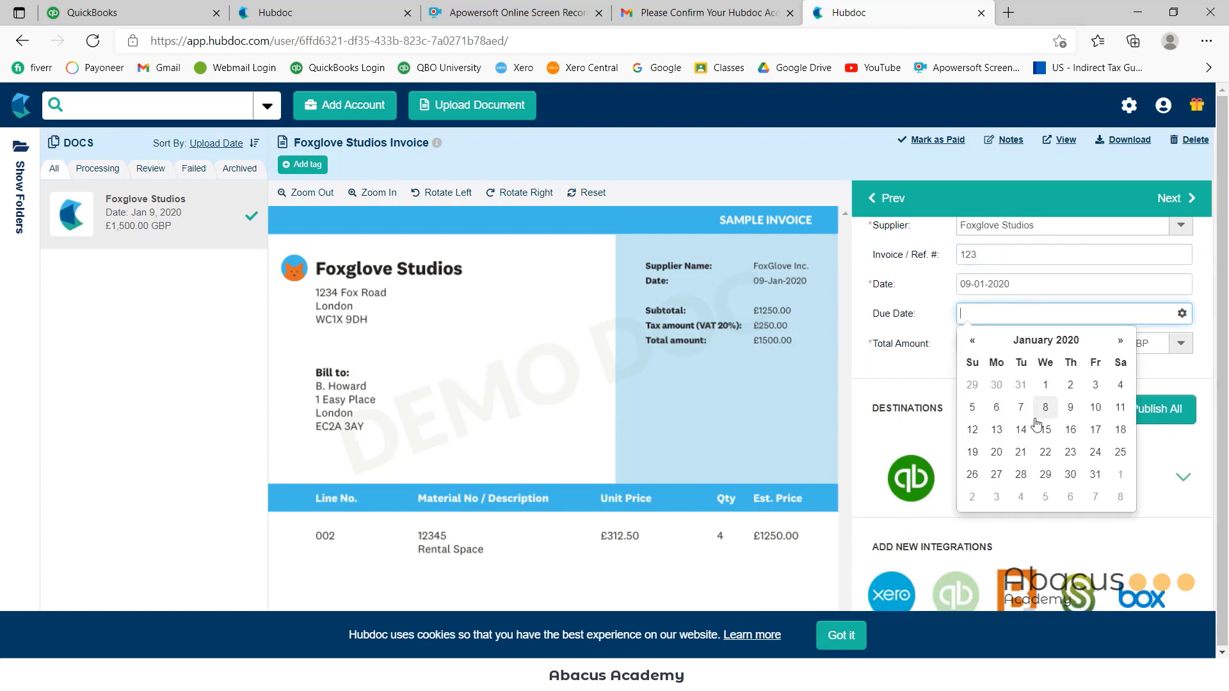
{"action": "left_click", "coordinate": [1068, 408]}
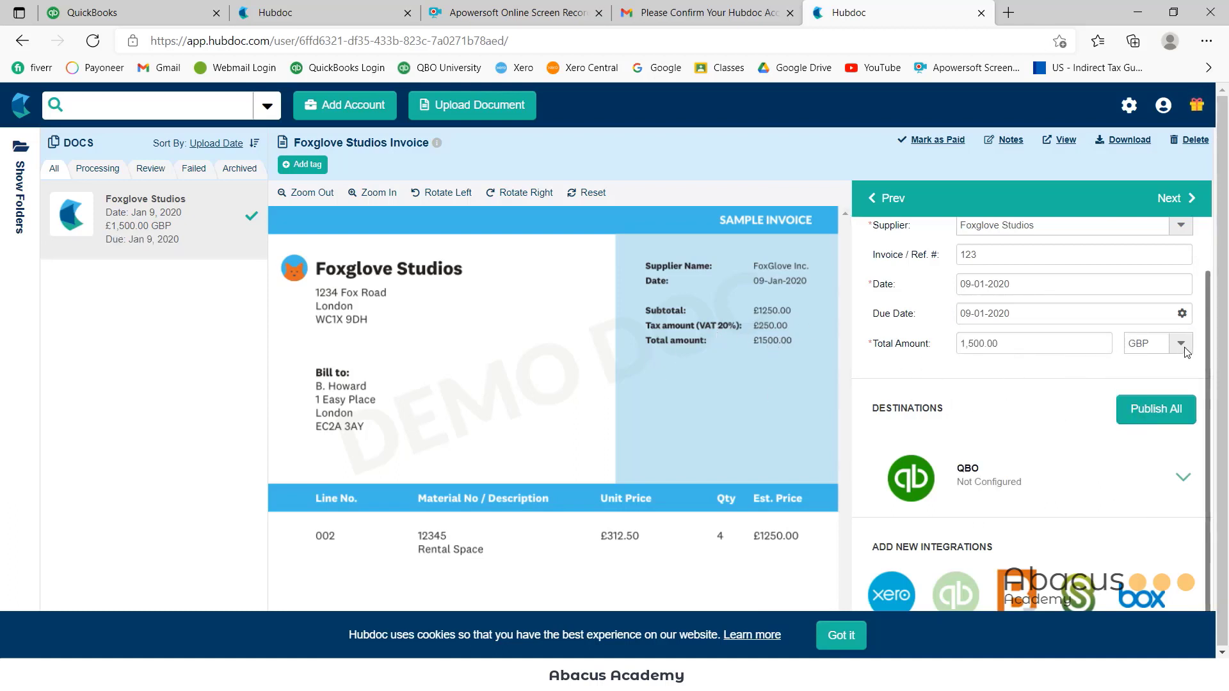
{"action": "scroll", "coordinate": [1162, 387], "scroll_direction": "up", "scroll_amount": 2}
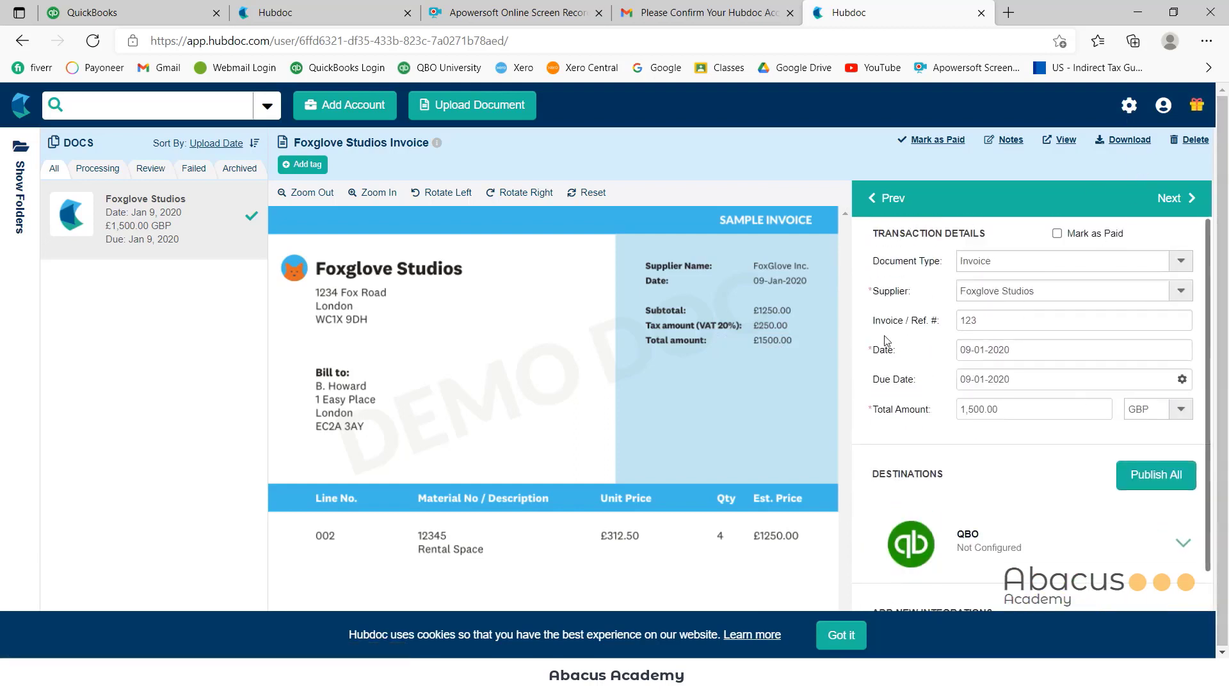
{"action": "scroll", "coordinate": [967, 475], "scroll_direction": "down", "scroll_amount": 2}
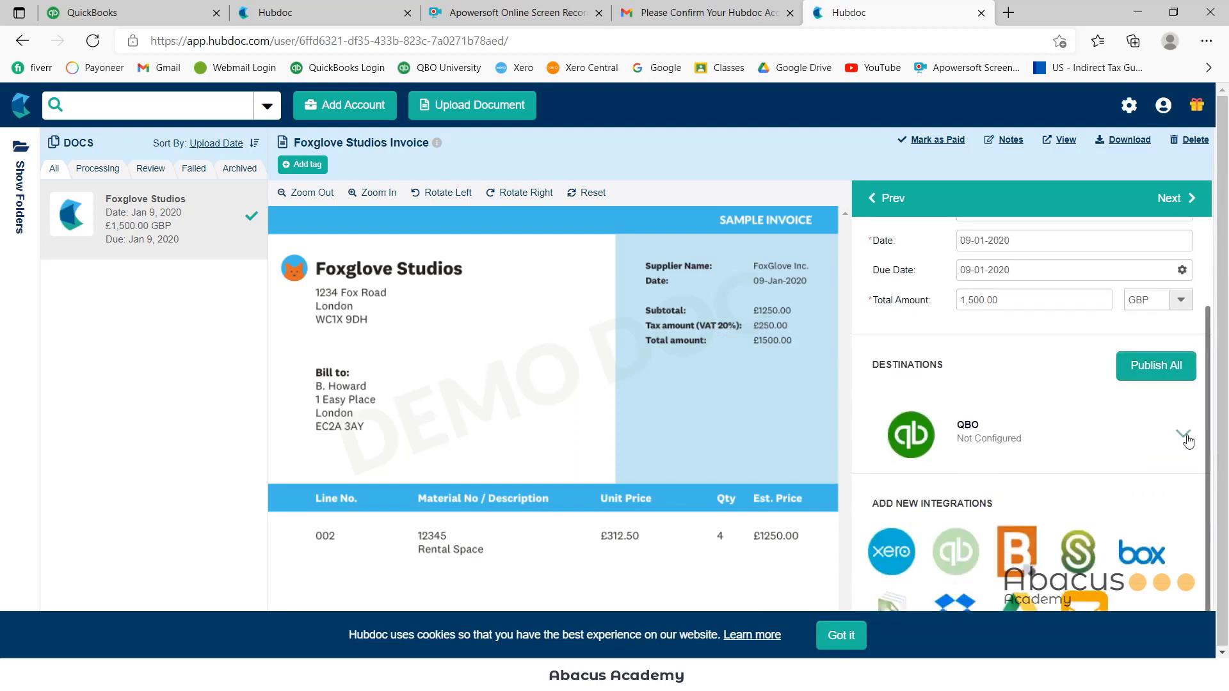
{"action": "left_click", "coordinate": [1184, 436]}
{"action": "scroll", "coordinate": [1043, 484], "scroll_direction": "down", "scroll_amount": 2}
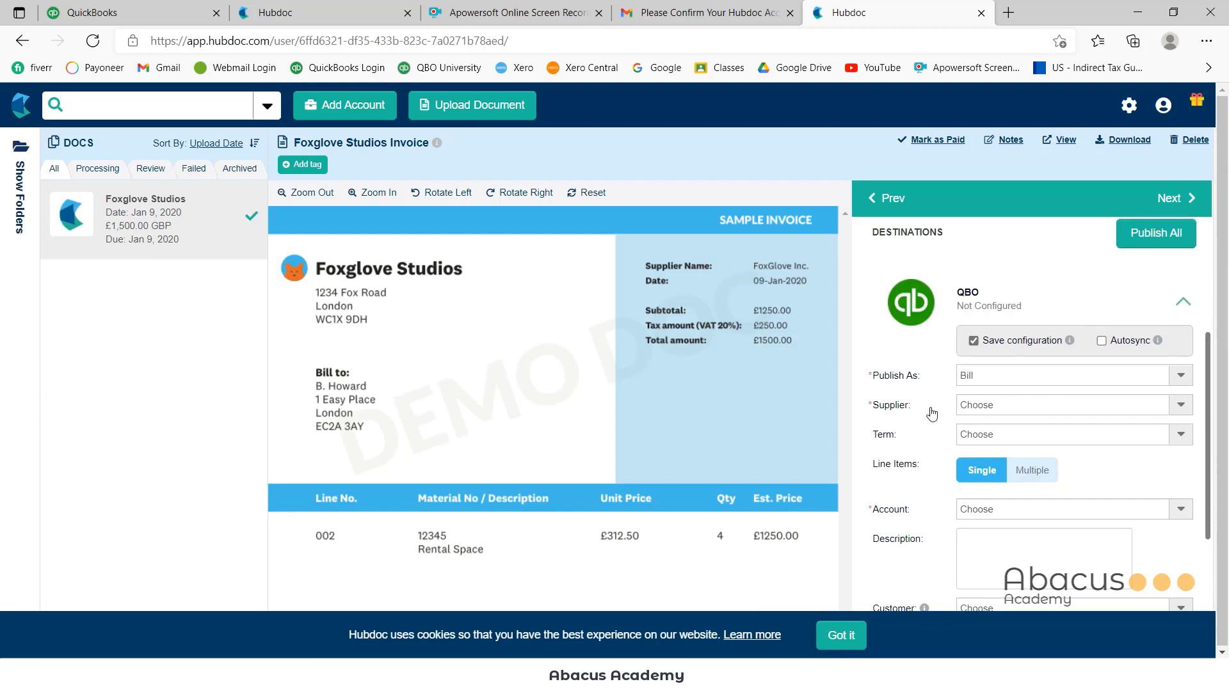
Search 'Fox' and keep Foxglove Studios as the document's transaction supplier
{"action": "left_click", "coordinate": [1026, 408]}
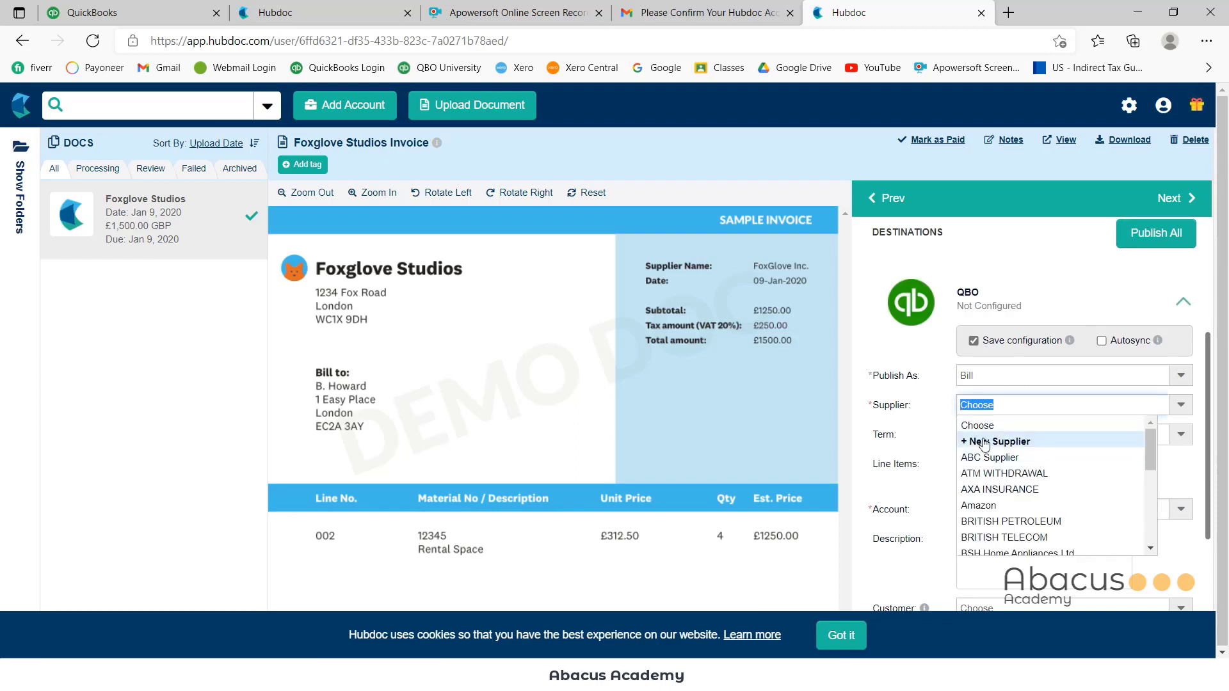
{"action": "type", "text": "Fox"}
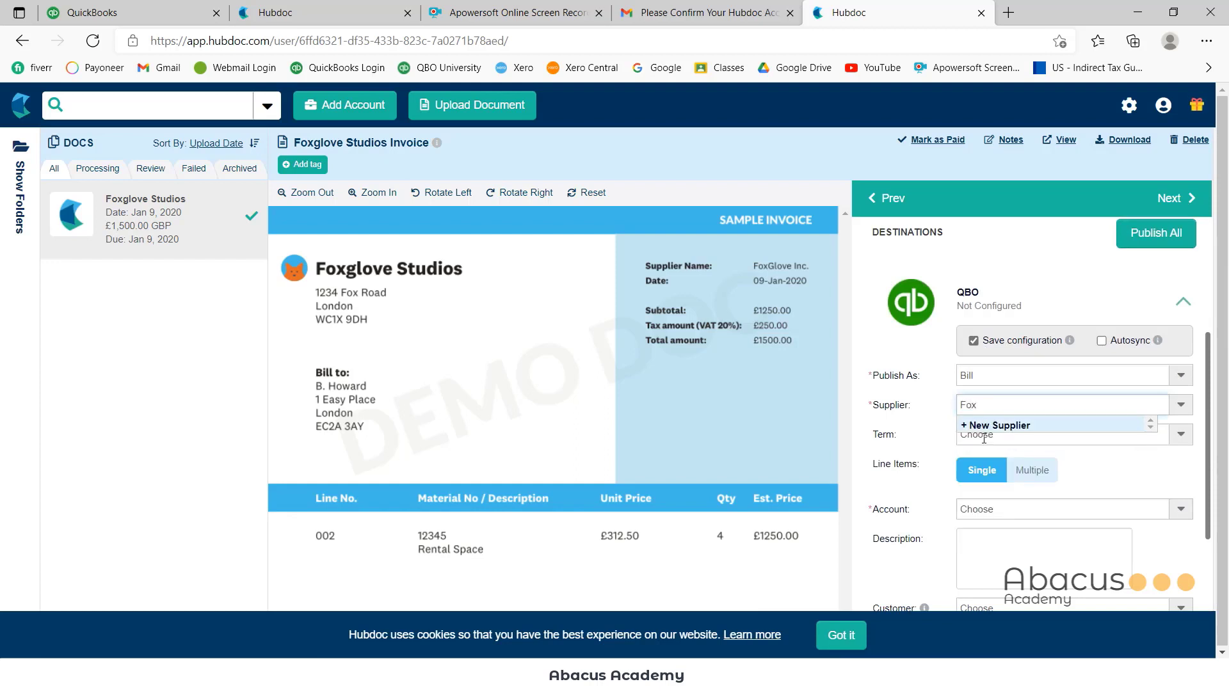
{"action": "scroll", "coordinate": [986, 422], "scroll_direction": "up", "scroll_amount": 4}
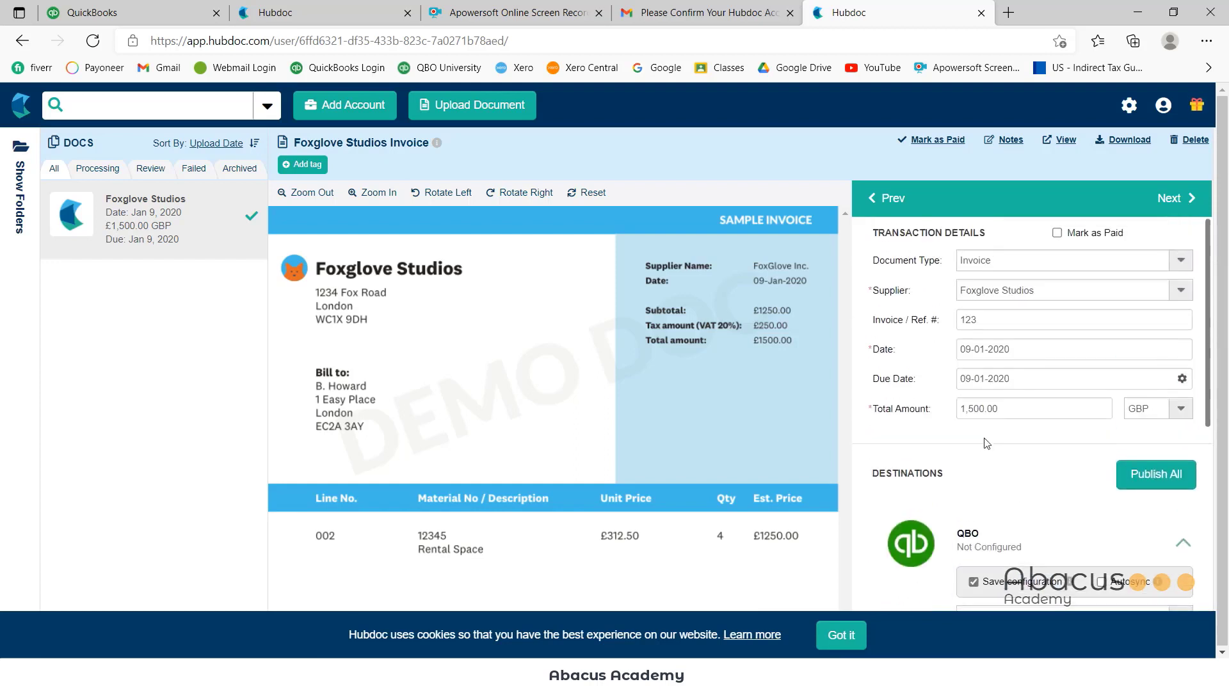
{"action": "left_click", "coordinate": [1044, 296]}
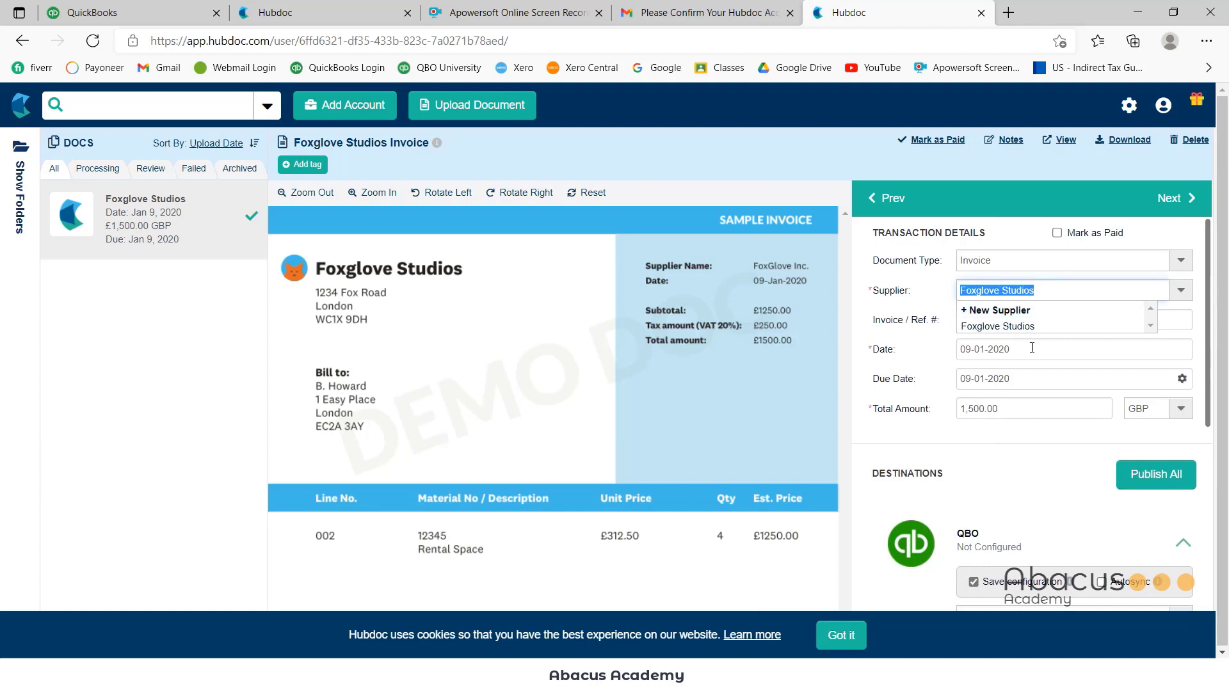
{"action": "left_click", "coordinate": [1004, 326]}
Create Foxglove Studios as a new supplier for the QBO bill
{"action": "scroll", "coordinate": [1031, 389], "scroll_direction": "down", "scroll_amount": 2}
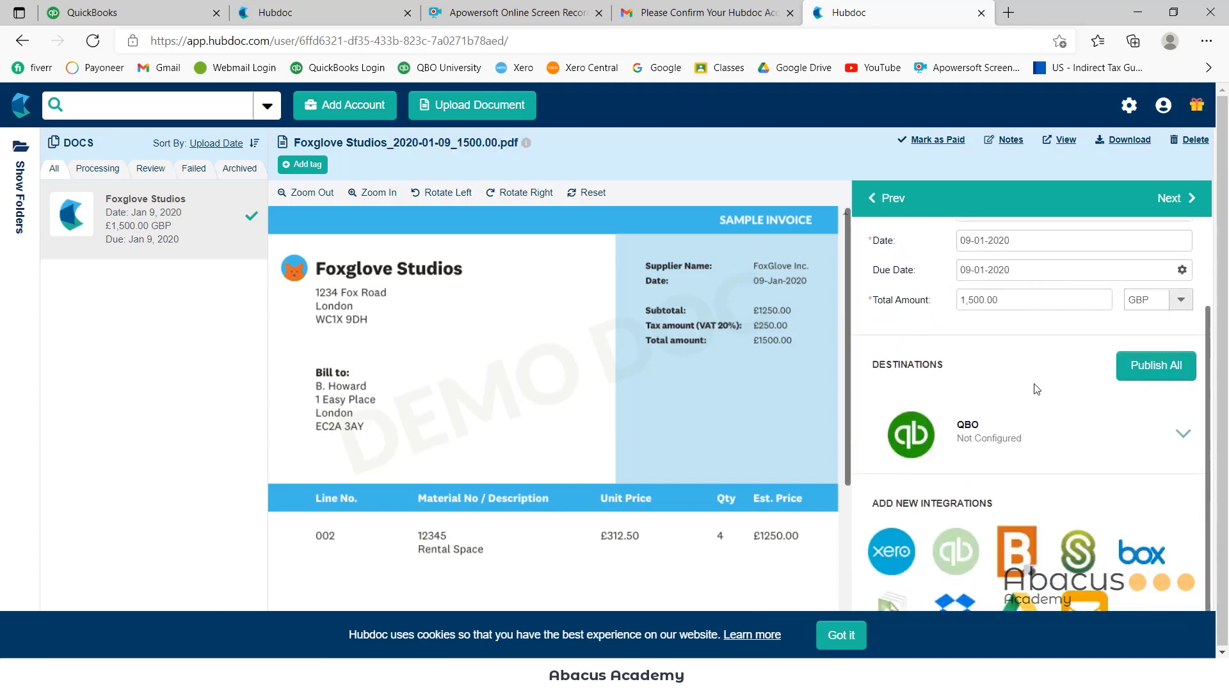
{"action": "left_click", "coordinate": [1184, 435]}
{"action": "scroll", "coordinate": [1024, 499], "scroll_direction": "down", "scroll_amount": 1}
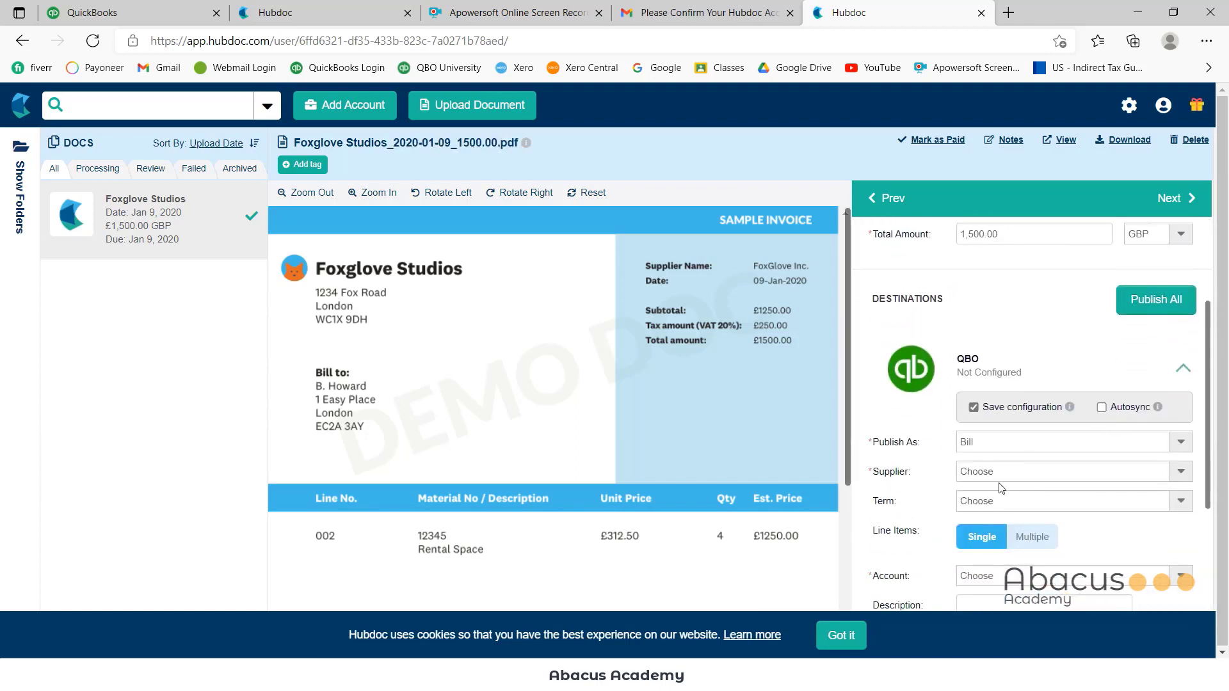
{"action": "left_click", "coordinate": [998, 475]}
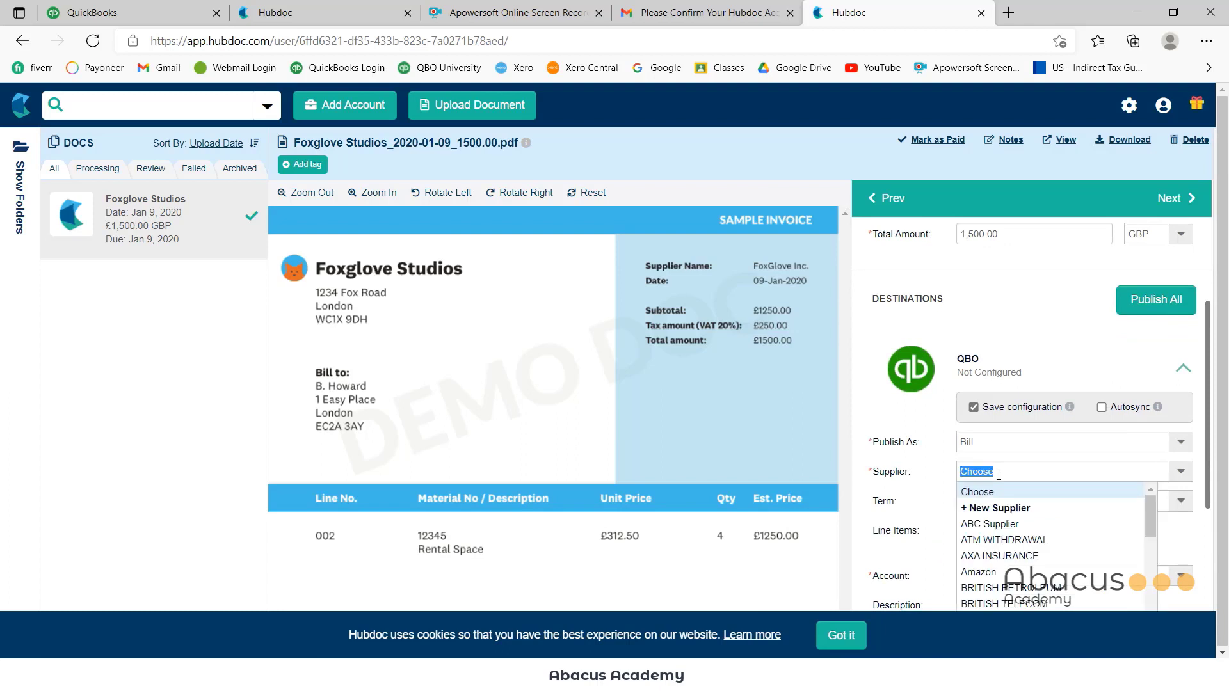
{"action": "left_click", "coordinate": [1000, 508]}
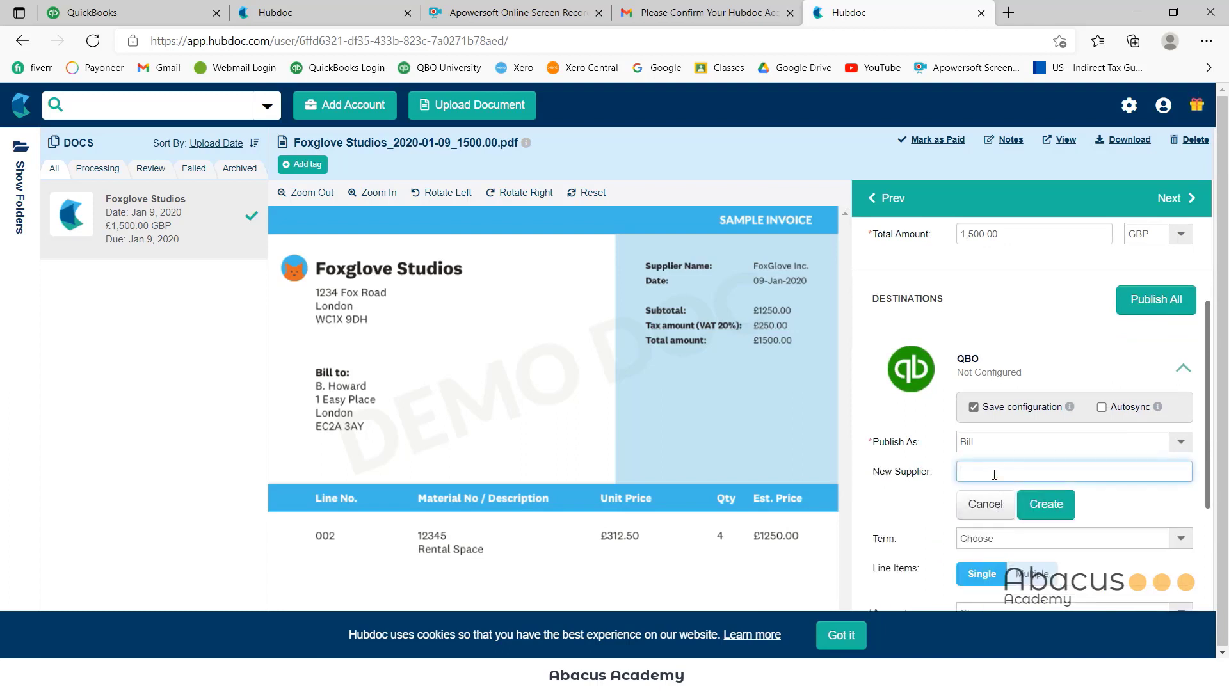
{"action": "left_click", "coordinate": [1045, 504]}
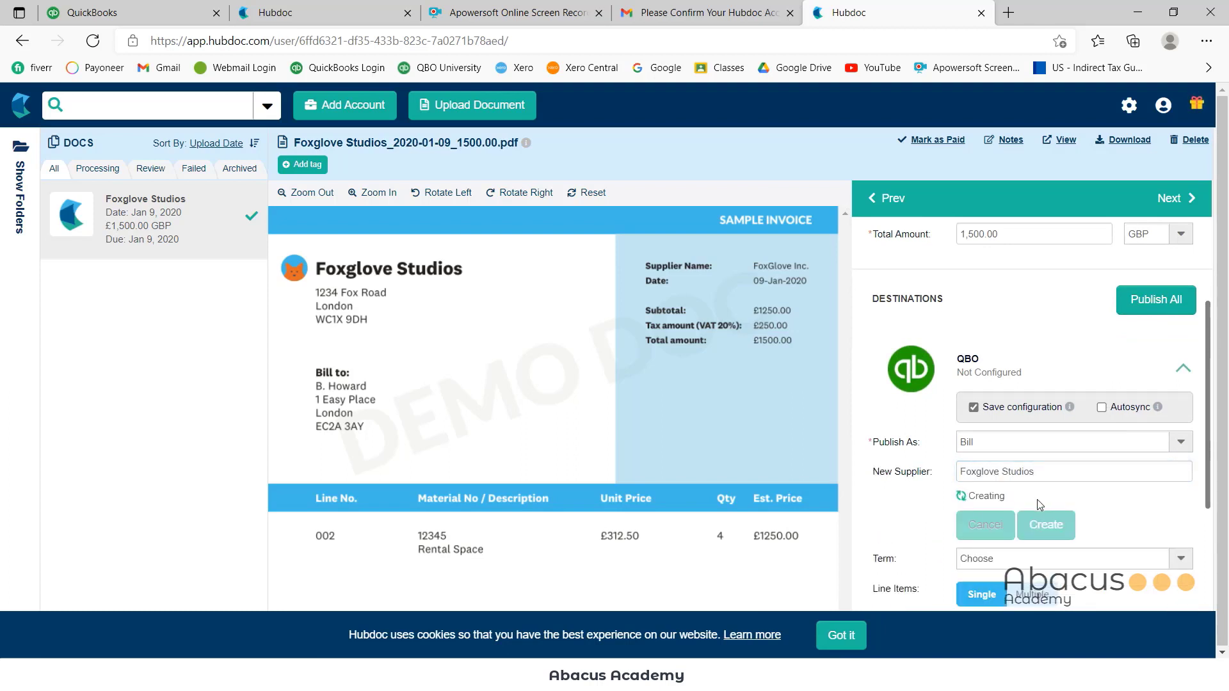
{"action": "scroll", "coordinate": [1037, 499], "scroll_direction": "down", "scroll_amount": 1}
{"action": "left_click", "coordinate": [1073, 434]}
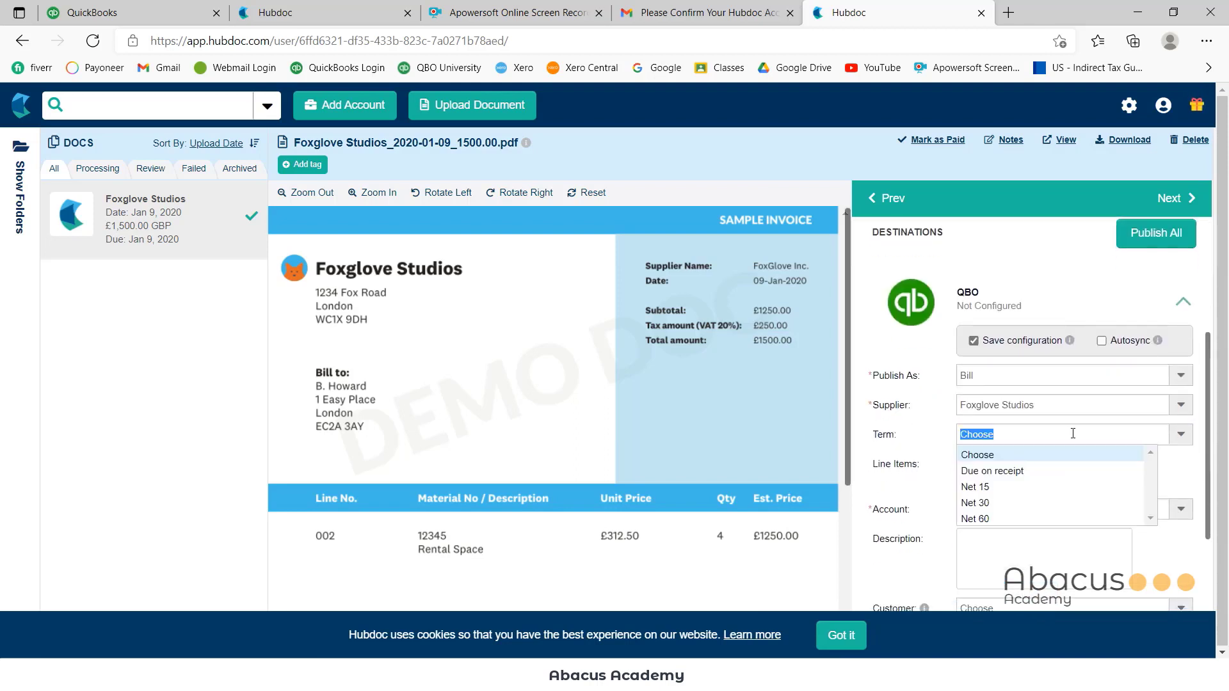
Set the bill terms to Due on receipt and pick Cost of sales as the account
{"action": "left_click", "coordinate": [1024, 472]}
{"action": "scroll", "coordinate": [1034, 464], "scroll_direction": "down", "scroll_amount": 1}
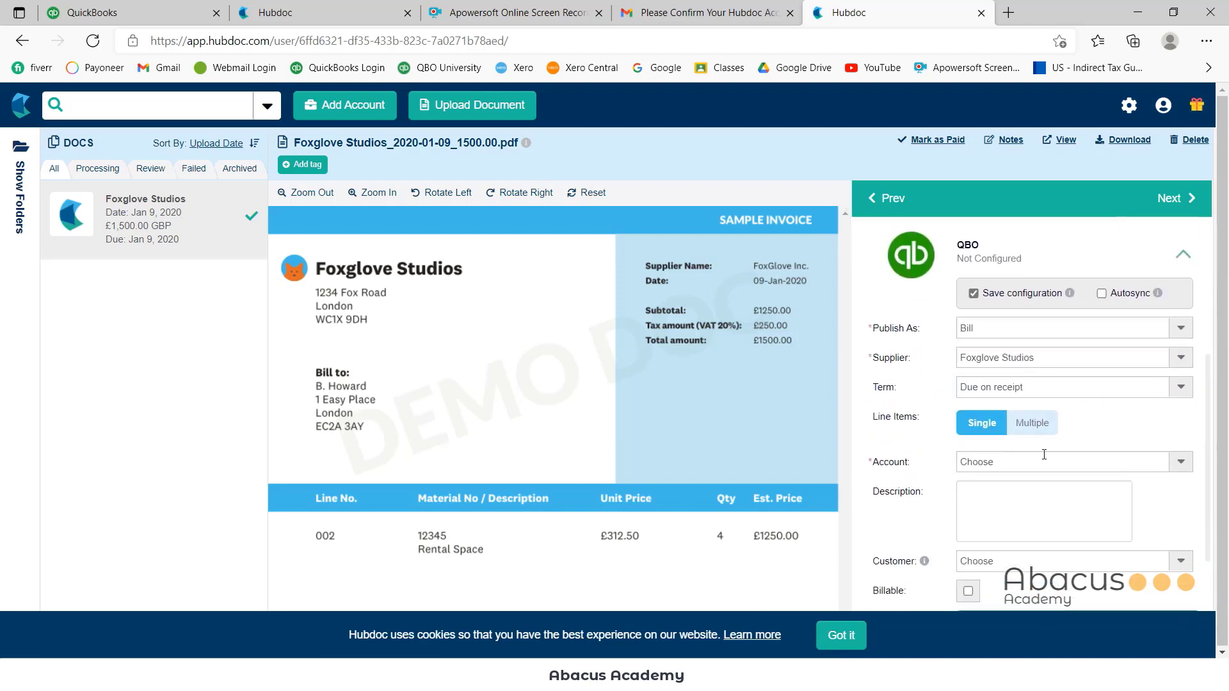
{"action": "scroll", "coordinate": [1044, 455], "scroll_direction": "down", "scroll_amount": 2}
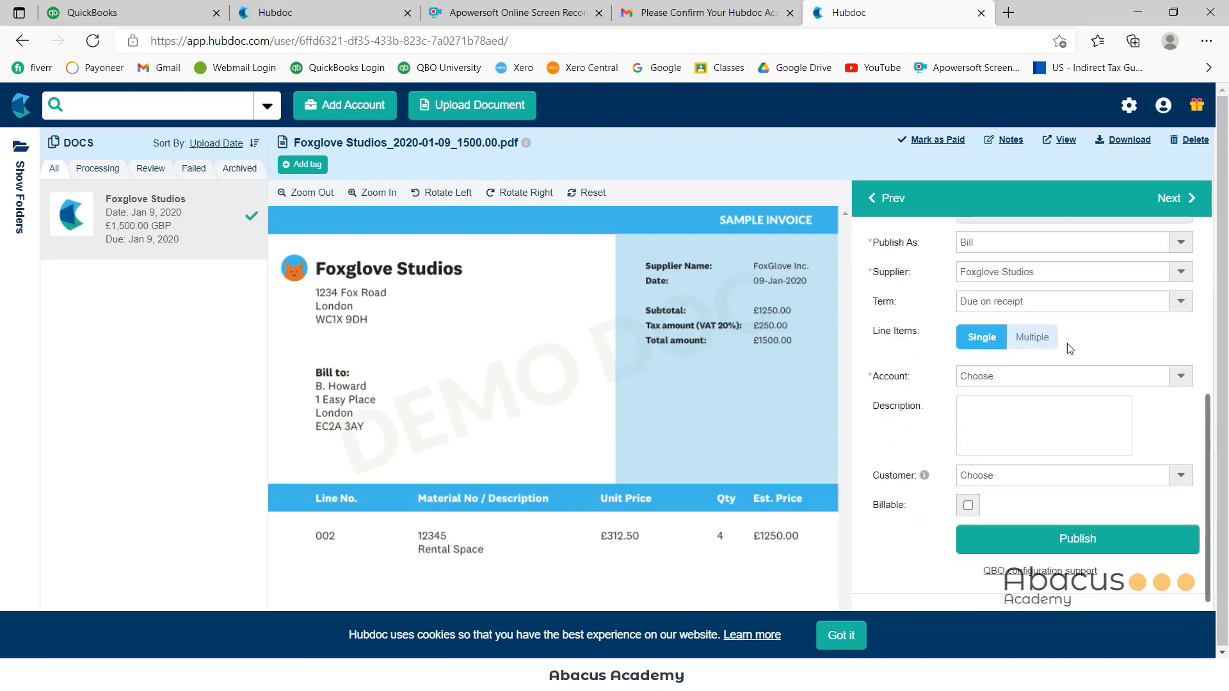
{"action": "left_click", "coordinate": [1182, 378]}
{"action": "type", "text": "c"}
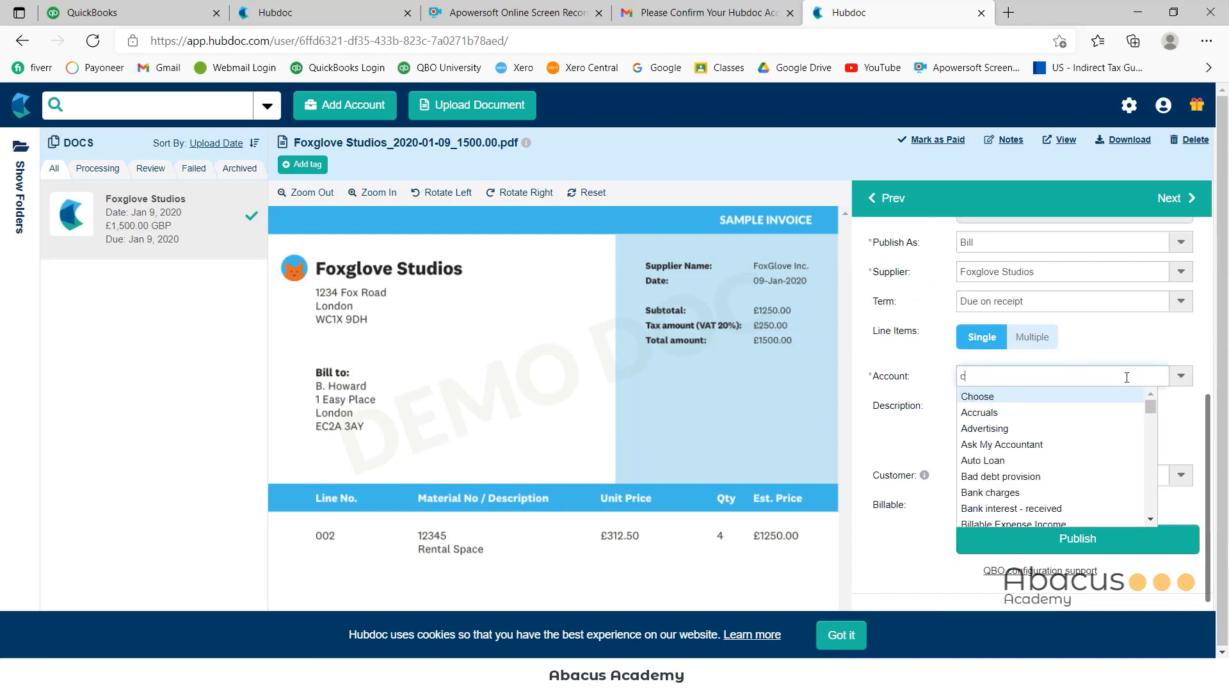
{"action": "type", "text": "ost"}
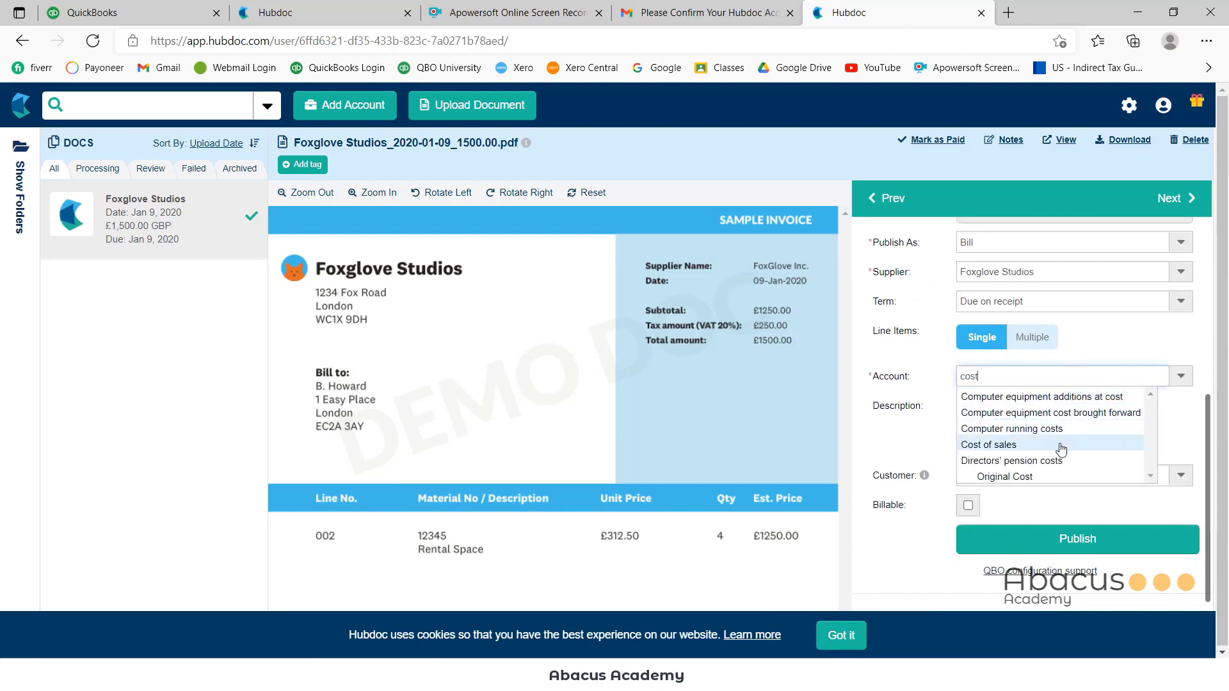
{"action": "left_click", "coordinate": [1062, 444]}
{"action": "left_click", "coordinate": [1000, 446]}
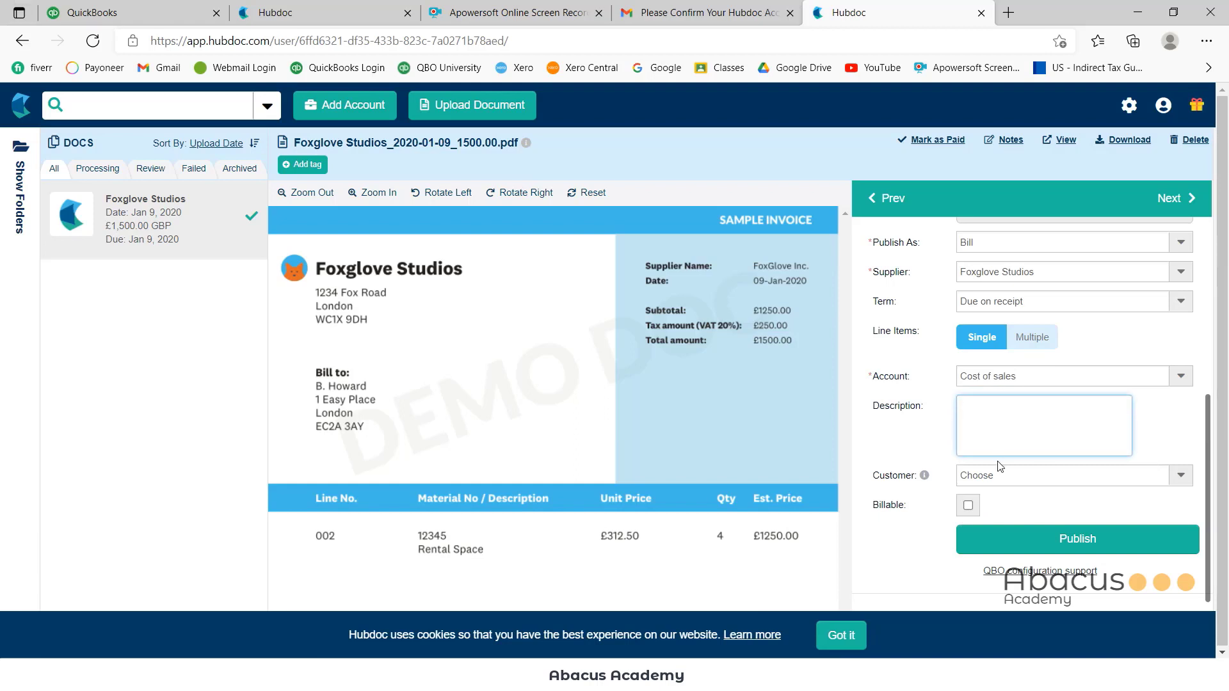
{"action": "scroll", "coordinate": [632, 425], "scroll_direction": "down", "scroll_amount": 3}
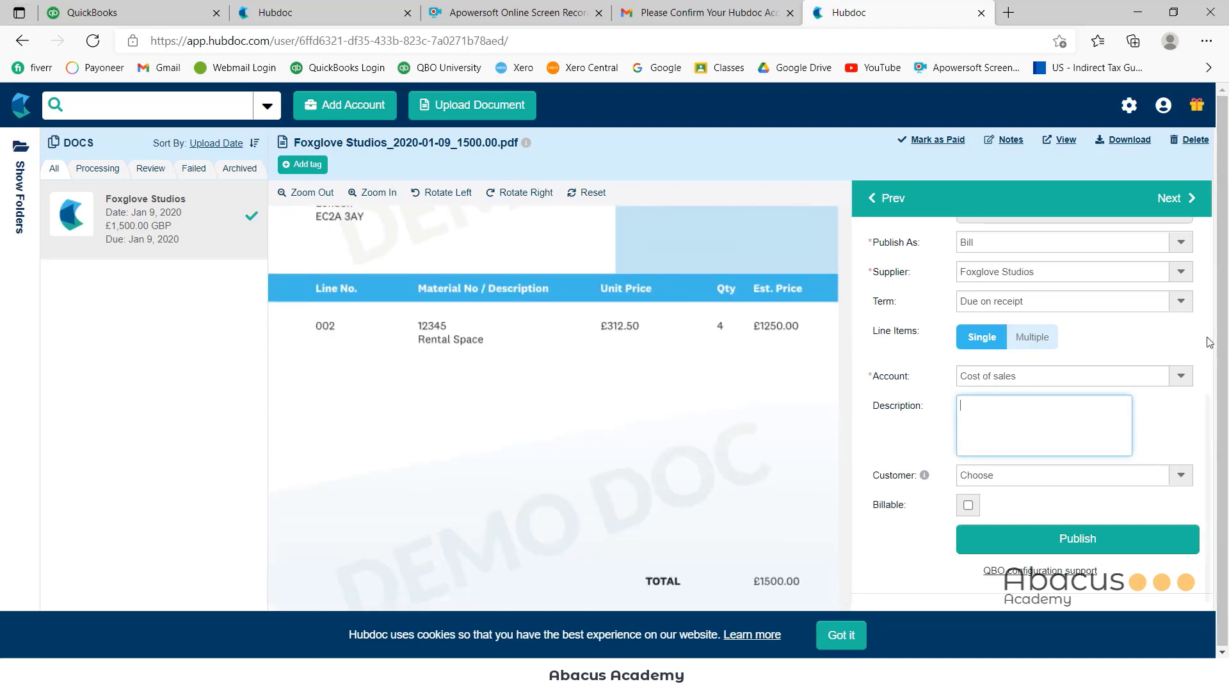
Change the account to Rent, describe the line as 'Rental Space', and publish the bill to QBO
{"action": "left_click", "coordinate": [1181, 383]}
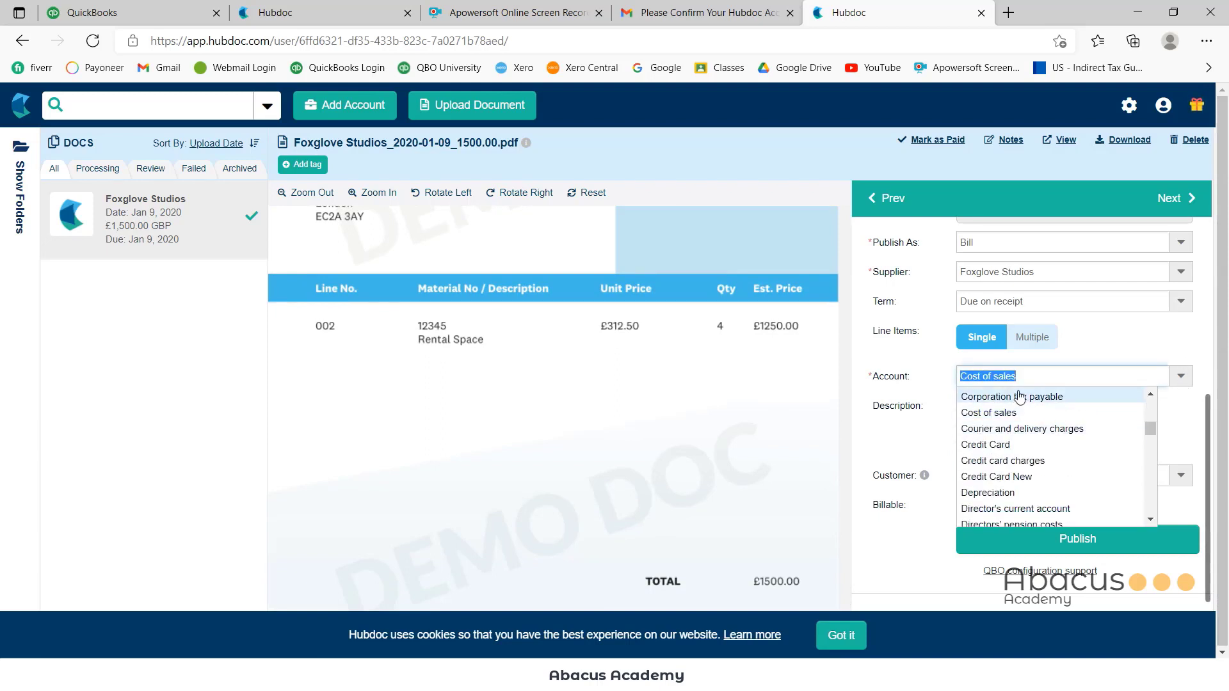
{"action": "type", "text": "rent"}
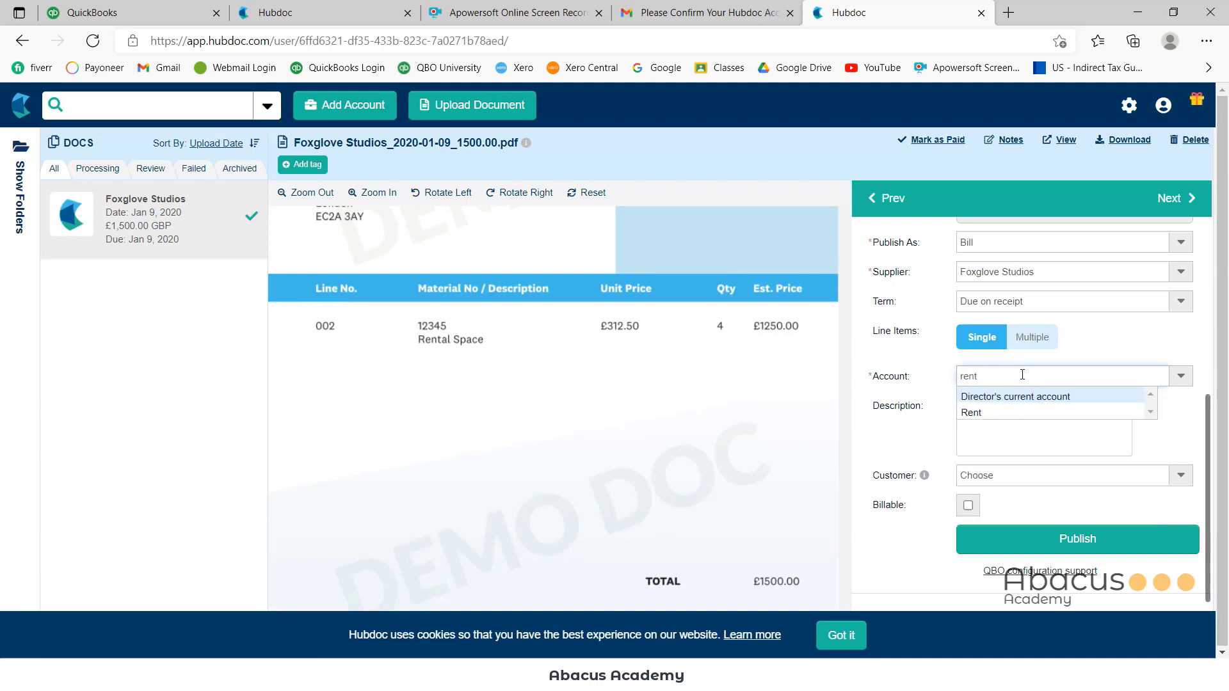
{"action": "left_click", "coordinate": [979, 413]}
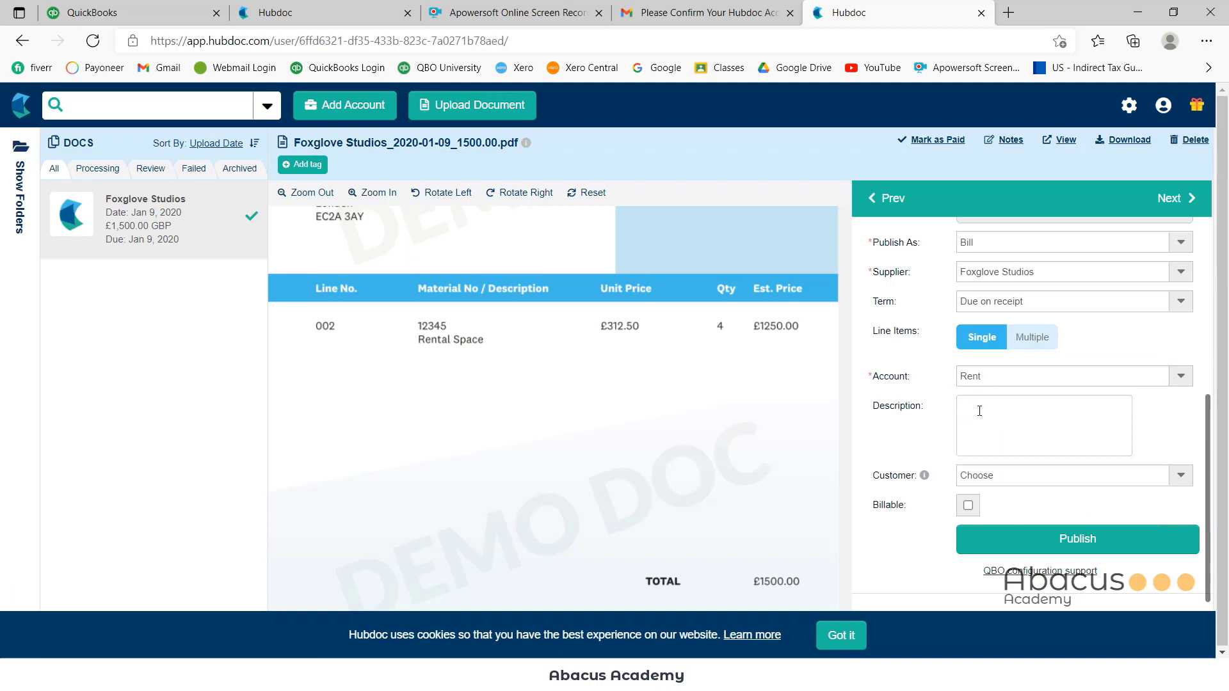
{"action": "left_click", "coordinate": [980, 420]}
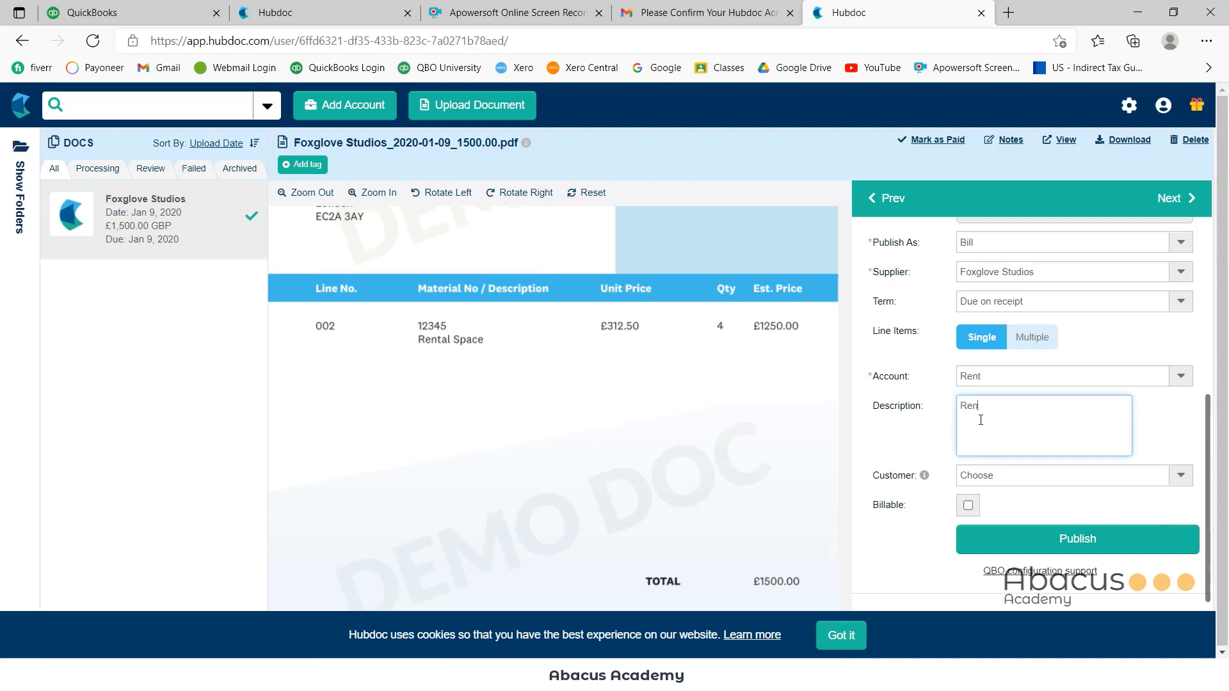
{"action": "type", "text": "Rental Space"}
{"action": "scroll", "coordinate": [1004, 445], "scroll_direction": "down", "scroll_amount": 2}
{"action": "left_click", "coordinate": [969, 388]}
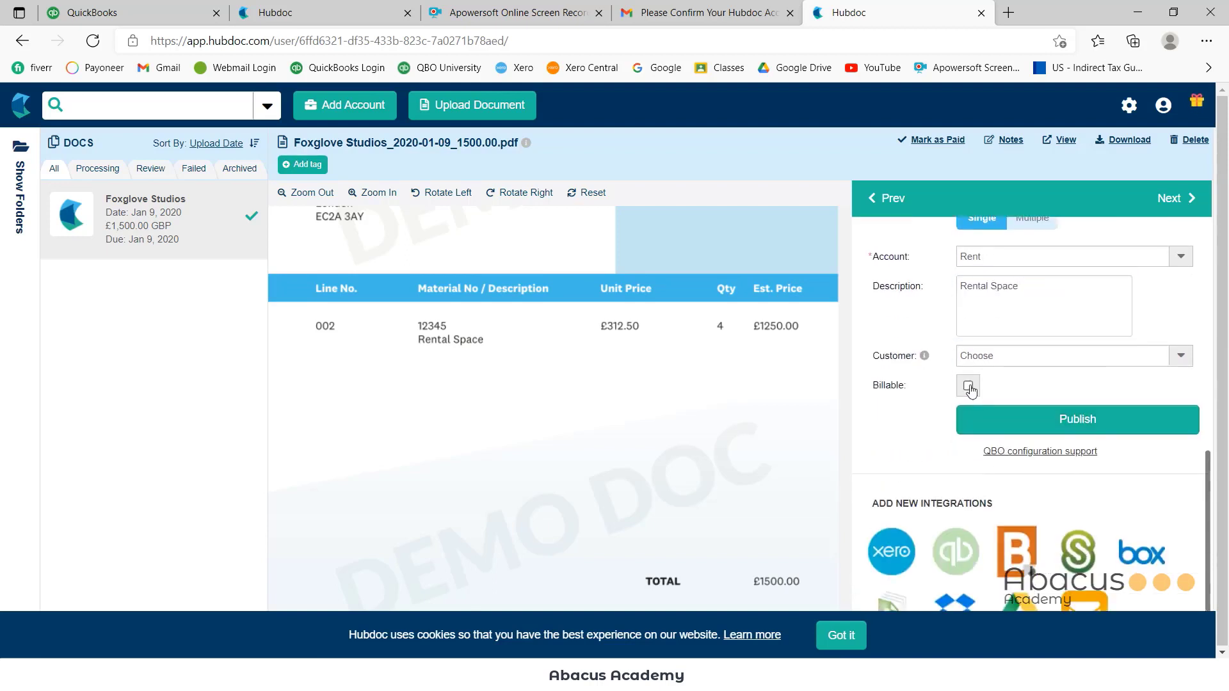
{"action": "left_click", "coordinate": [1117, 417]}
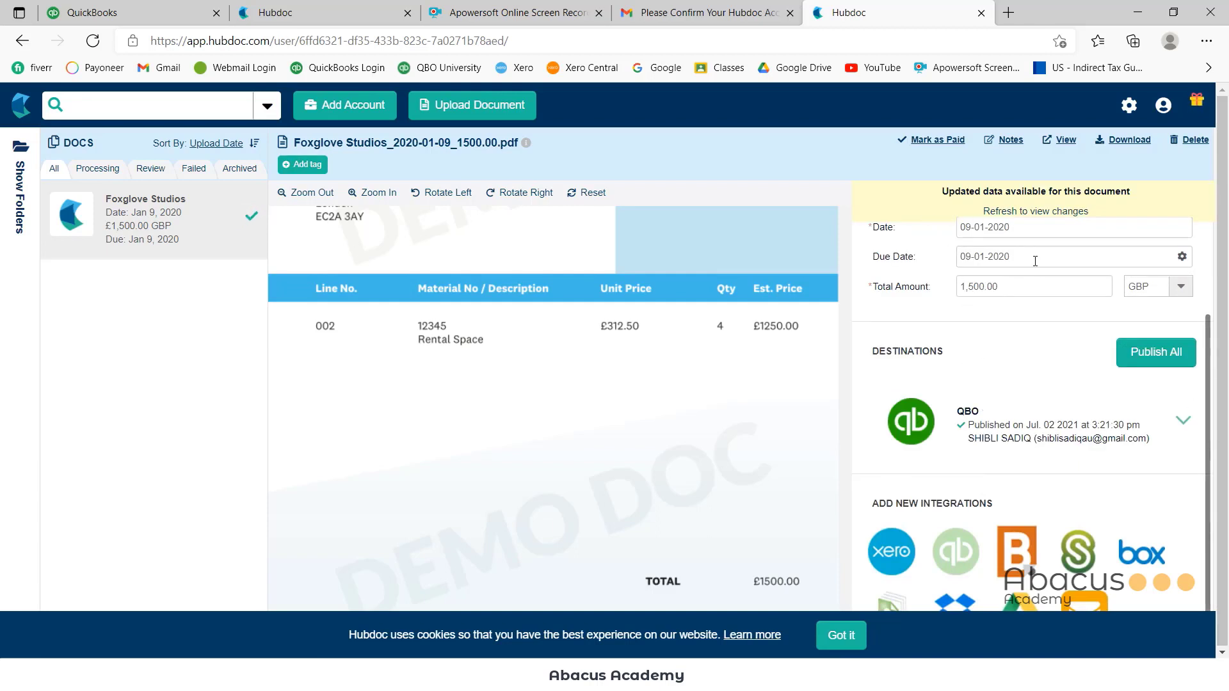
{"action": "scroll", "coordinate": [1013, 309], "scroll_direction": "up", "scroll_amount": 2}
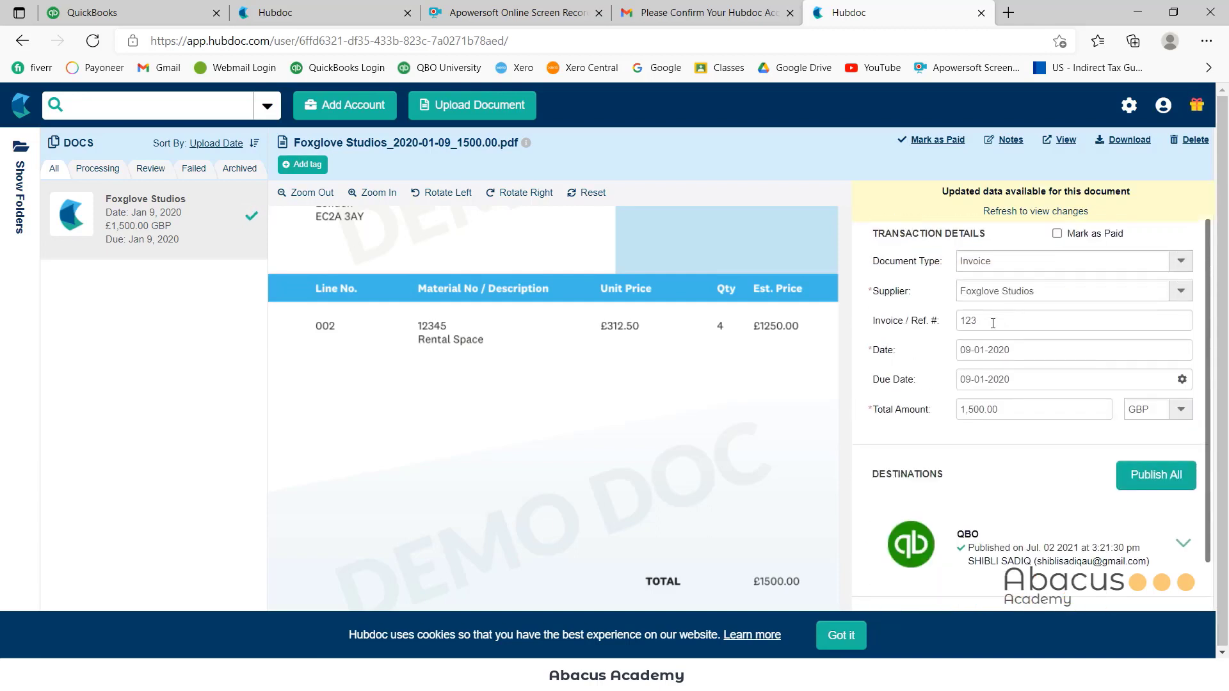
In QuickBooks Online, open the Foxglove Studios record from the Expenses > Suppliers list
{"action": "left_click", "coordinate": [109, 14]}
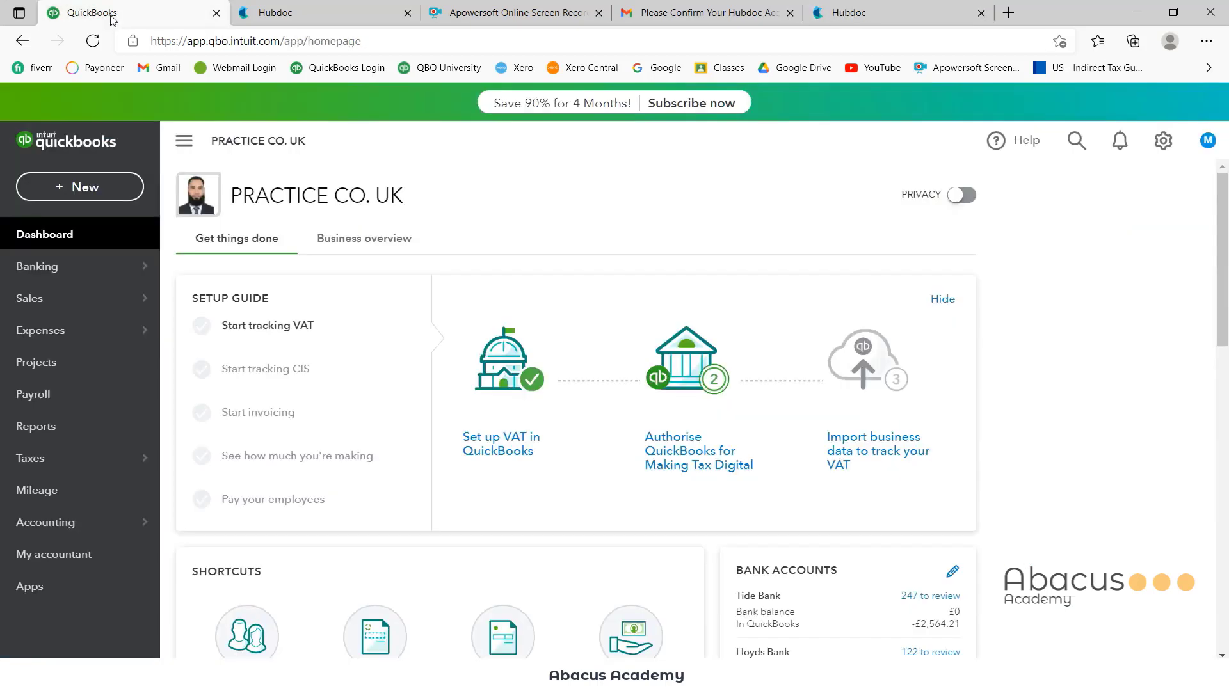
{"action": "mouse_move", "coordinate": [60, 332]}
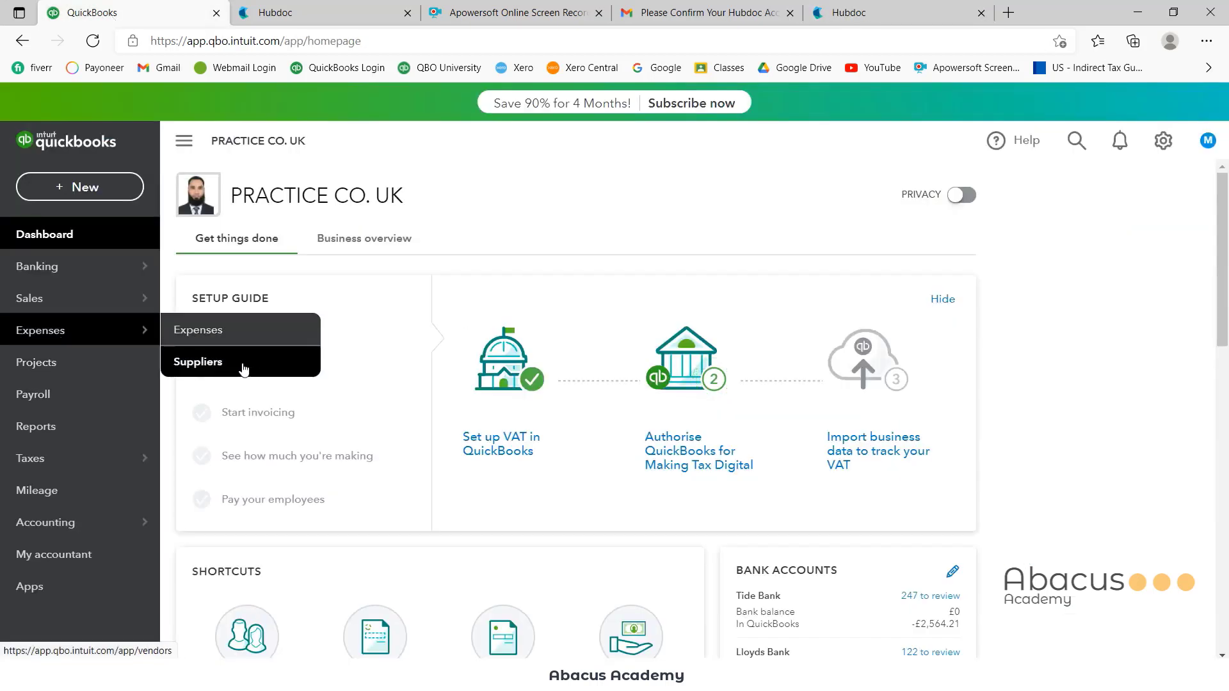
{"action": "left_click", "coordinate": [244, 362]}
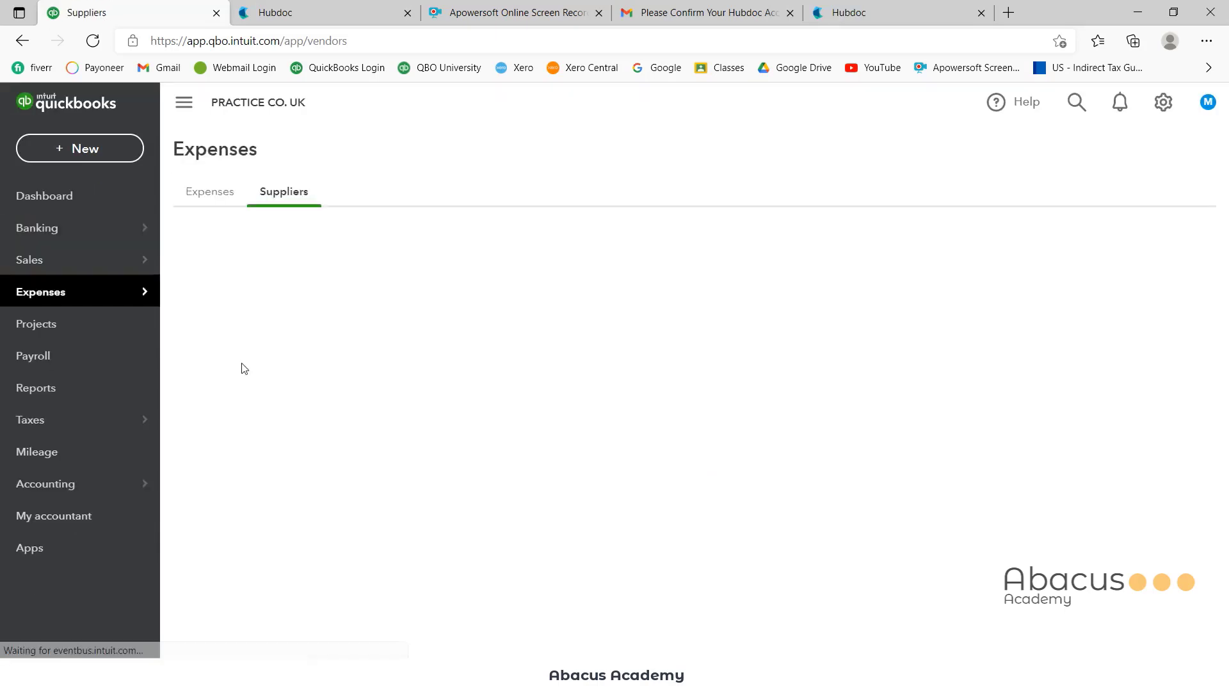
{"action": "scroll", "coordinate": [422, 472], "scroll_direction": "down", "scroll_amount": 7}
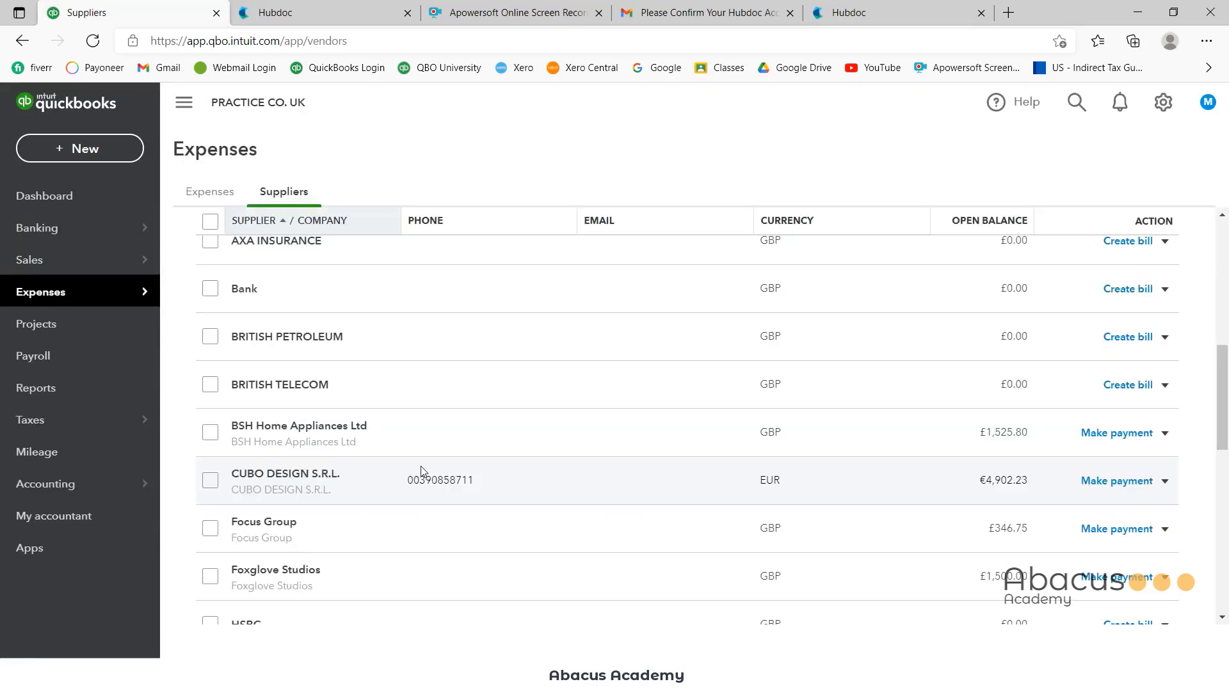
{"action": "scroll", "coordinate": [421, 472], "scroll_direction": "down", "scroll_amount": 5}
{"action": "scroll", "coordinate": [421, 471], "scroll_direction": "up", "scroll_amount": 3}
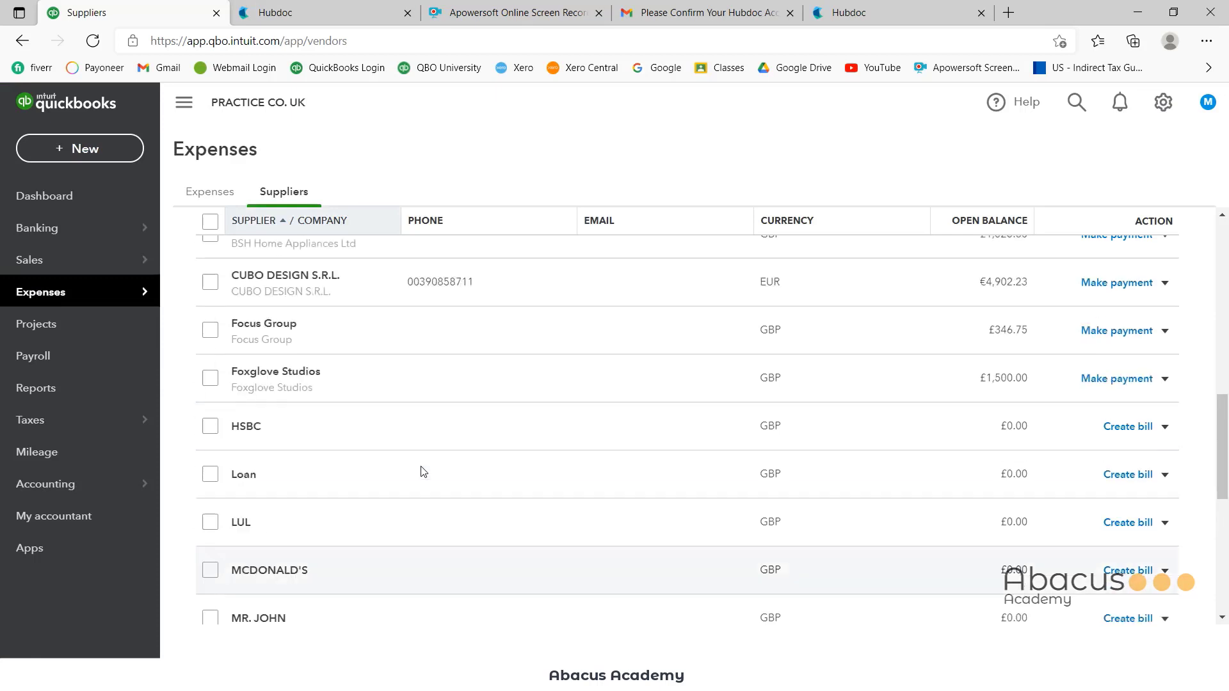
{"action": "left_click", "coordinate": [270, 389]}
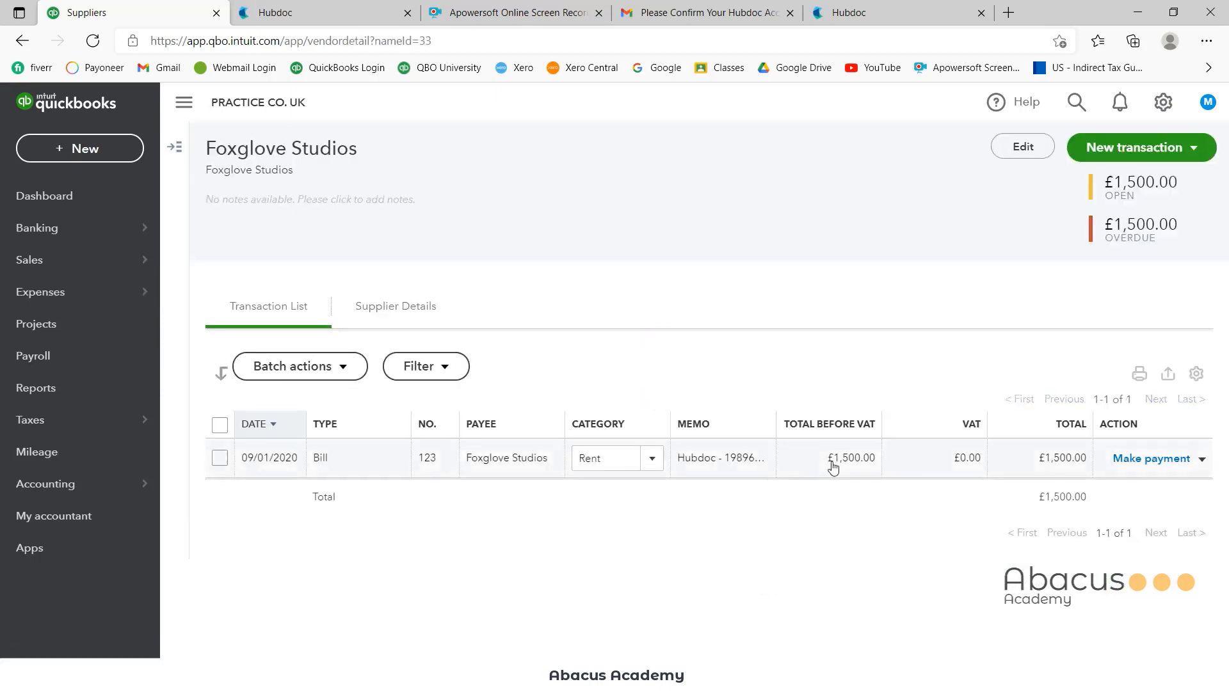
Open bill 123 and view its attached Foxglove invoice PDF
{"action": "left_click", "coordinate": [908, 466]}
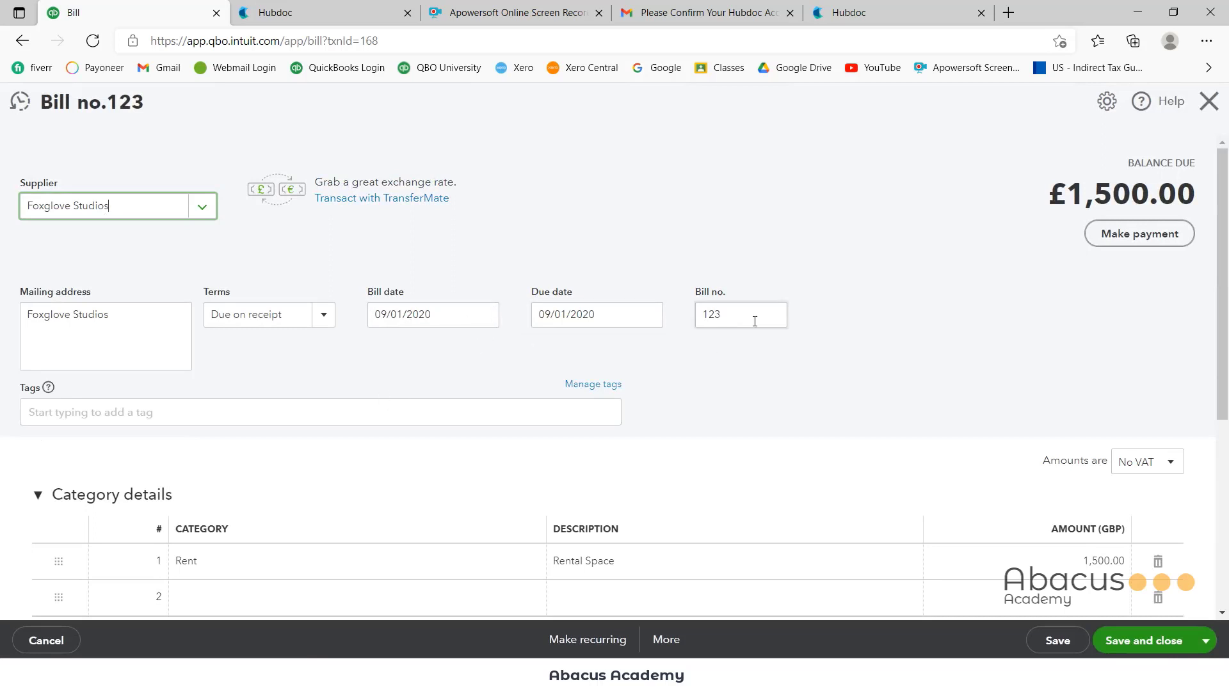
{"action": "scroll", "coordinate": [444, 447], "scroll_direction": "down", "scroll_amount": 3}
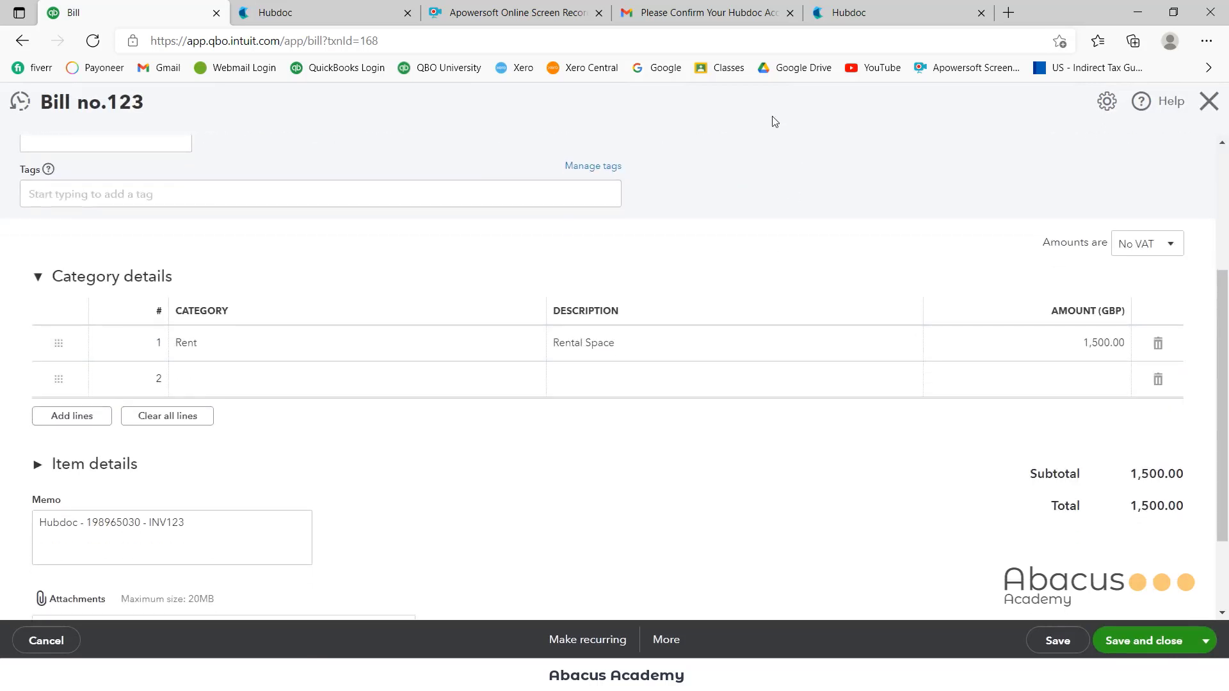
{"action": "scroll", "coordinate": [741, 219], "scroll_direction": "up", "scroll_amount": 1}
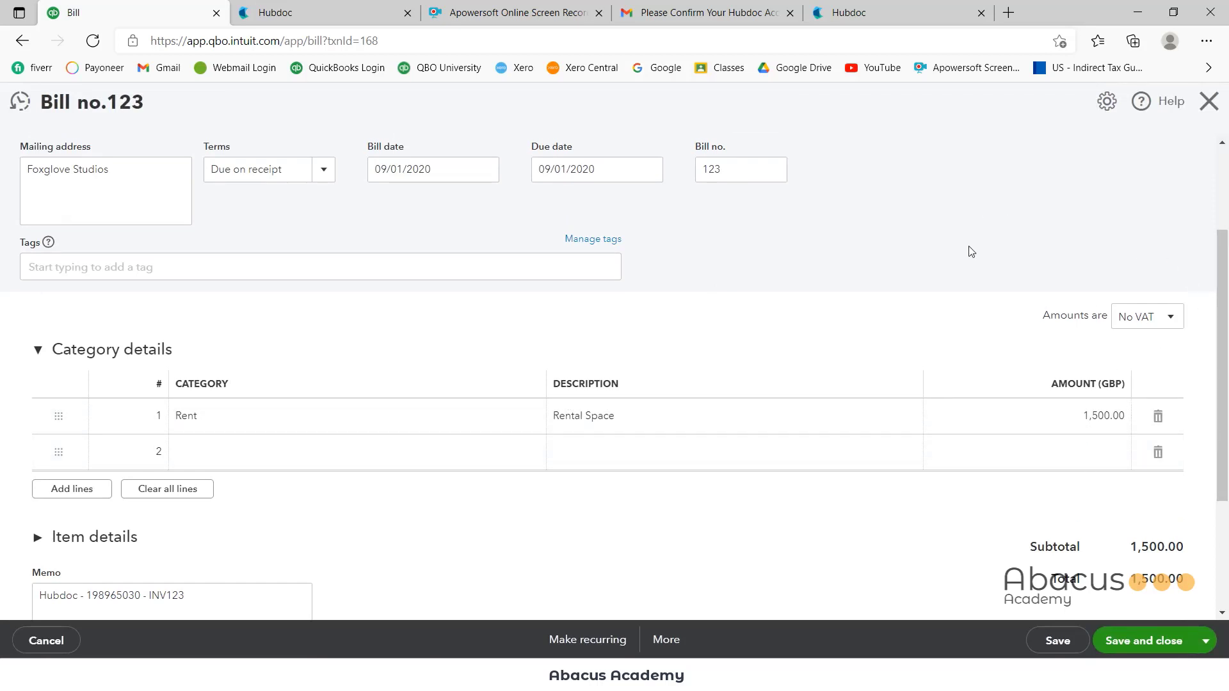
{"action": "scroll", "coordinate": [812, 535], "scroll_direction": "down", "scroll_amount": 3}
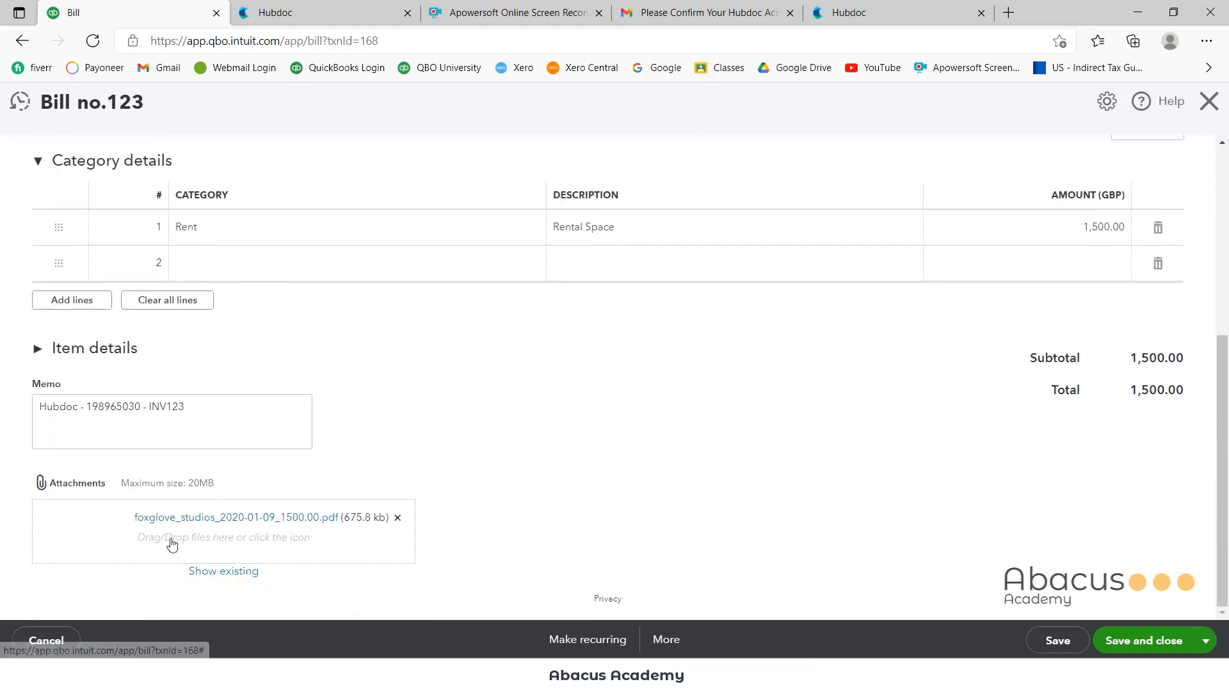
{"action": "left_click", "coordinate": [171, 518]}
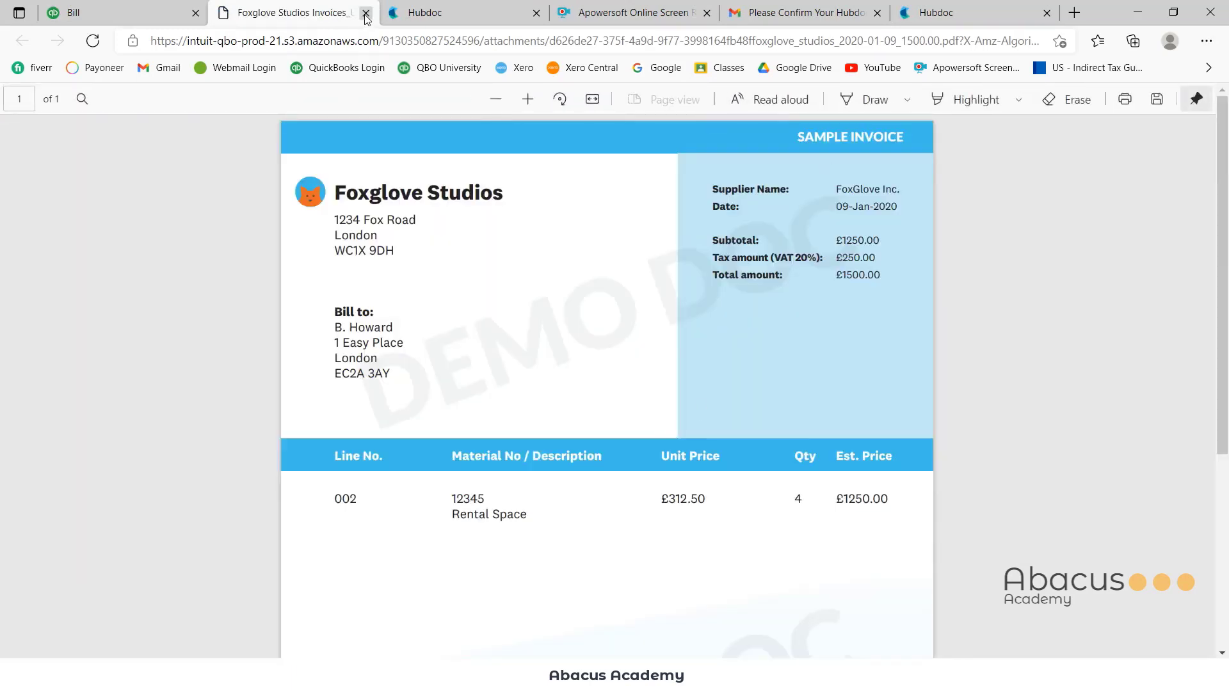
{"action": "left_click", "coordinate": [366, 13]}
Close bill 123 and return to the QuickBooks dashboard
{"action": "scroll", "coordinate": [421, 423], "scroll_direction": "up", "scroll_amount": 5}
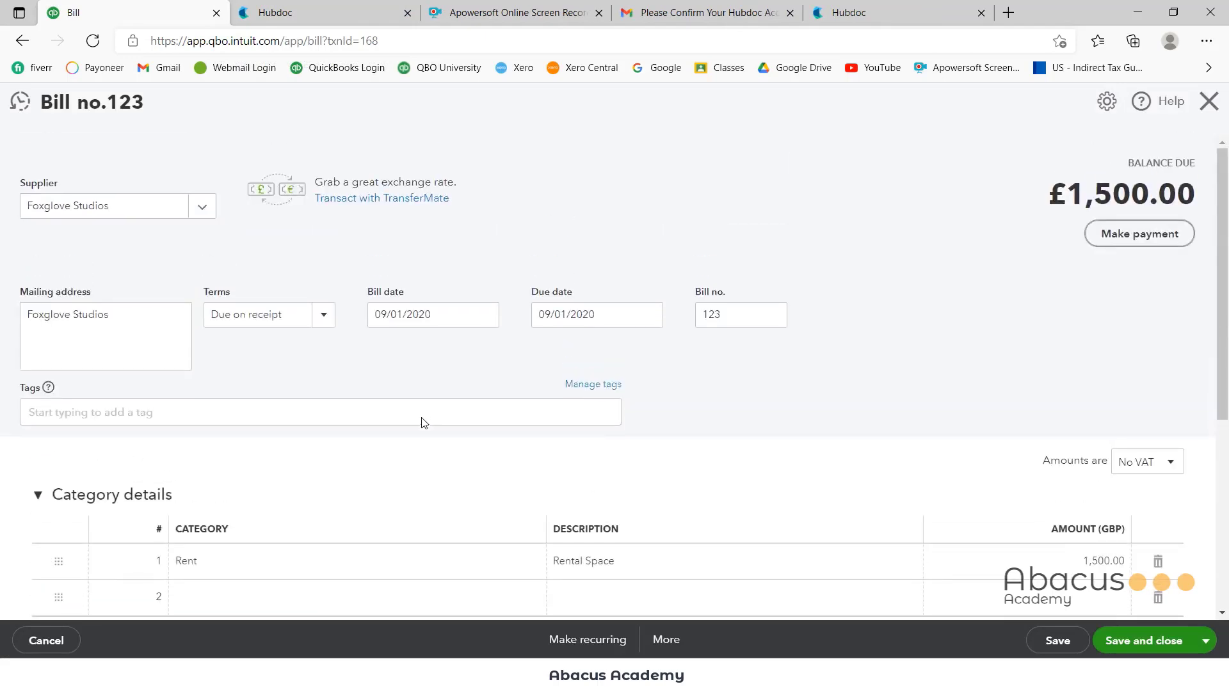
{"action": "left_click", "coordinate": [1209, 101]}
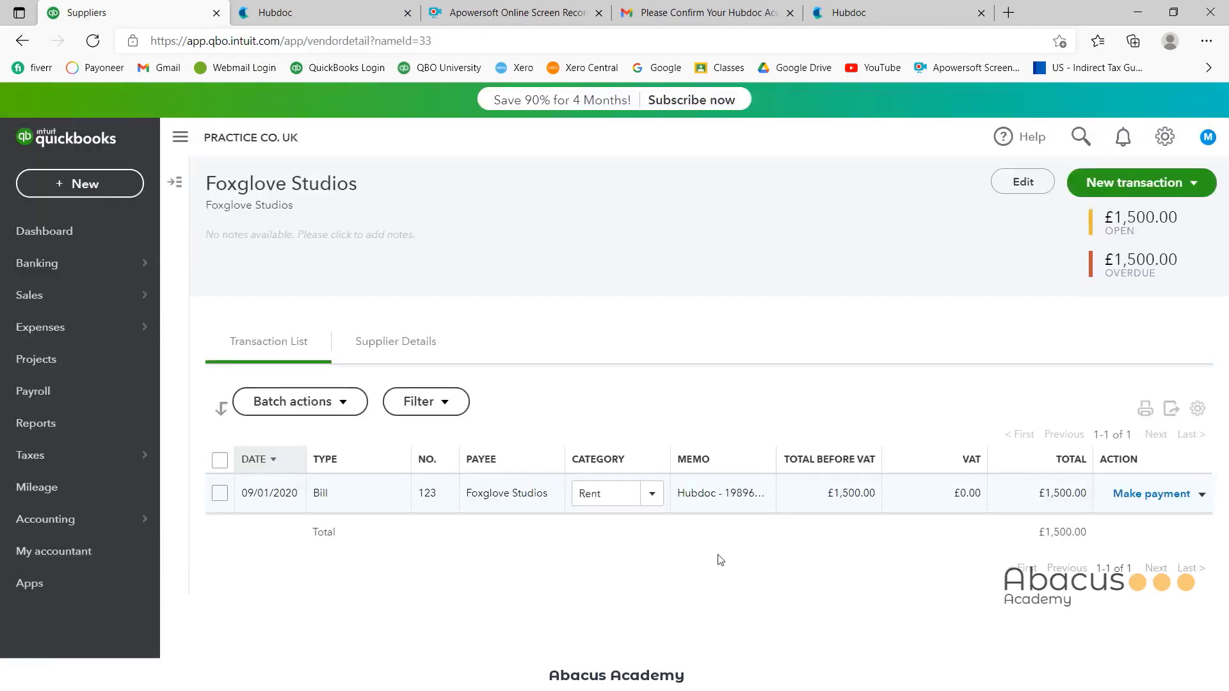
{"action": "left_click", "coordinate": [72, 233]}
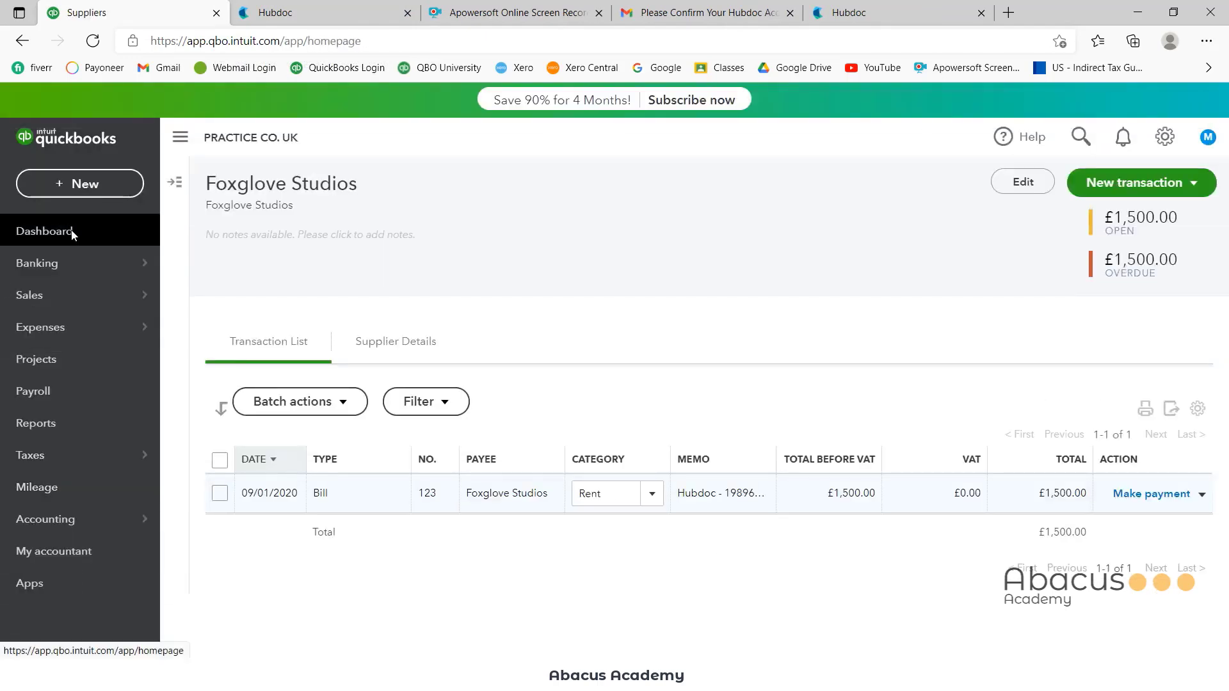